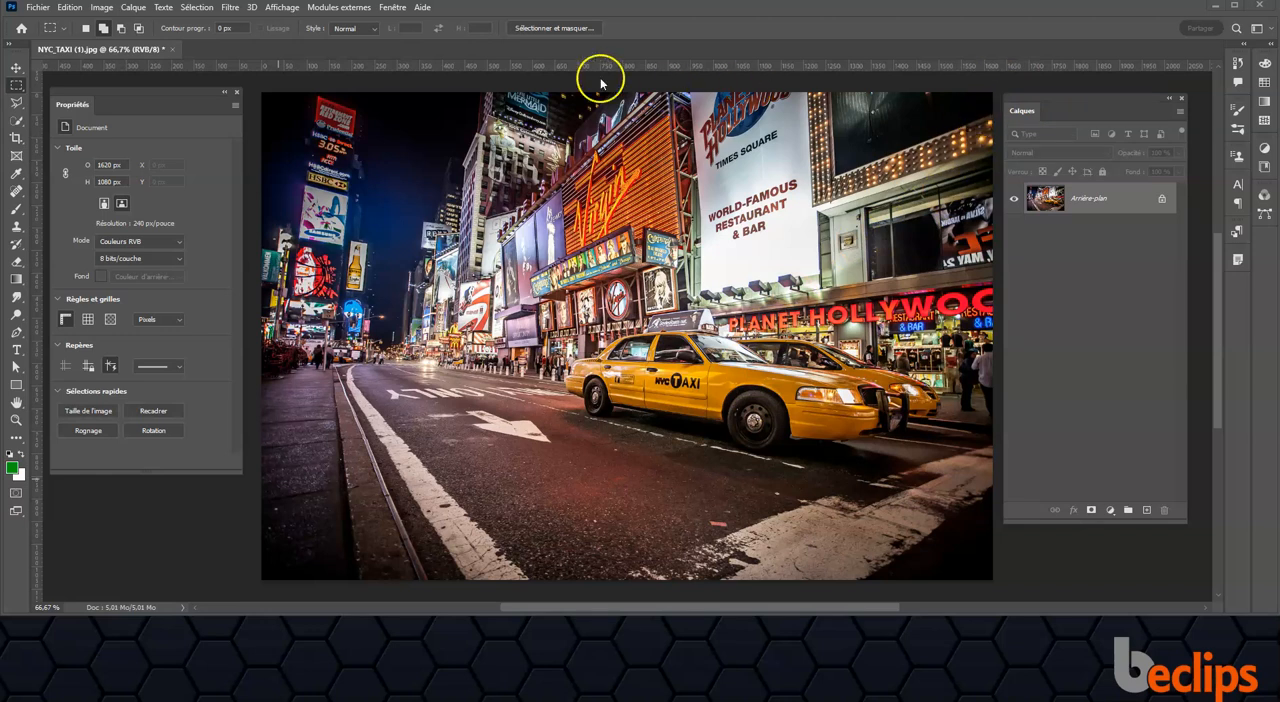
Step: Add a Noir et blanc adjustment layer above the Times Square taxi photo
left_click(381, 9)
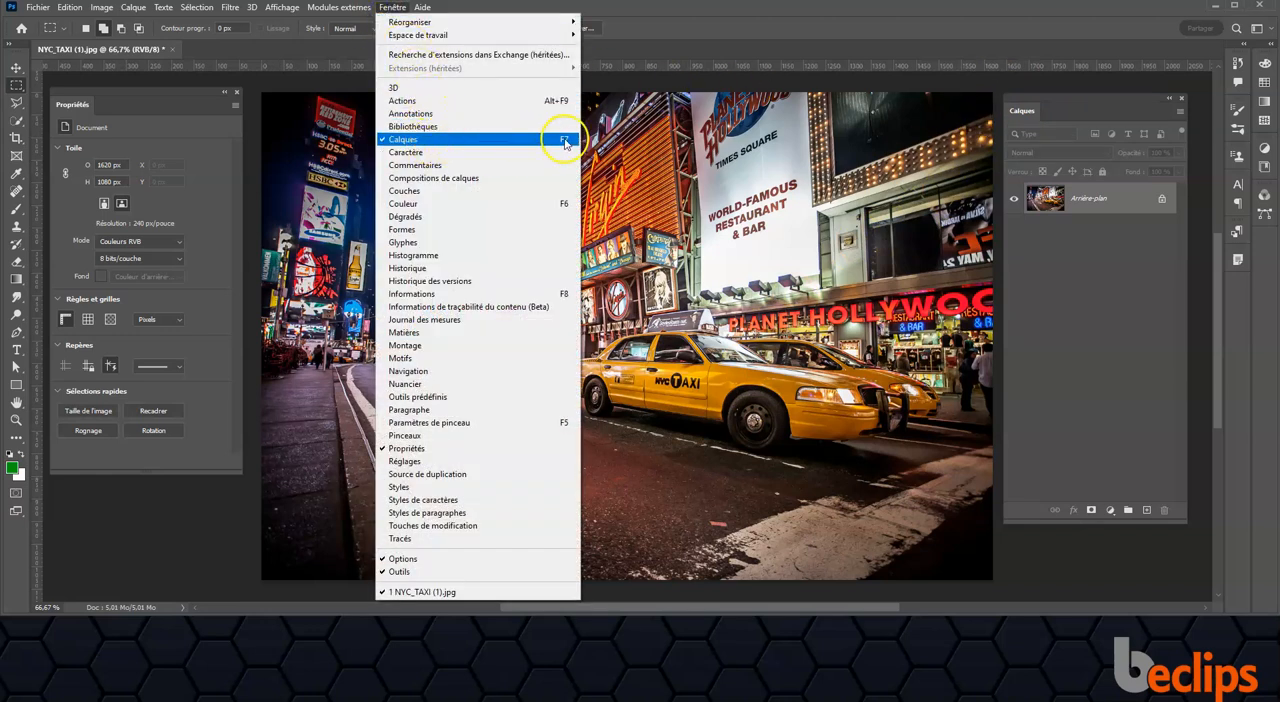
left_click(1106, 302)
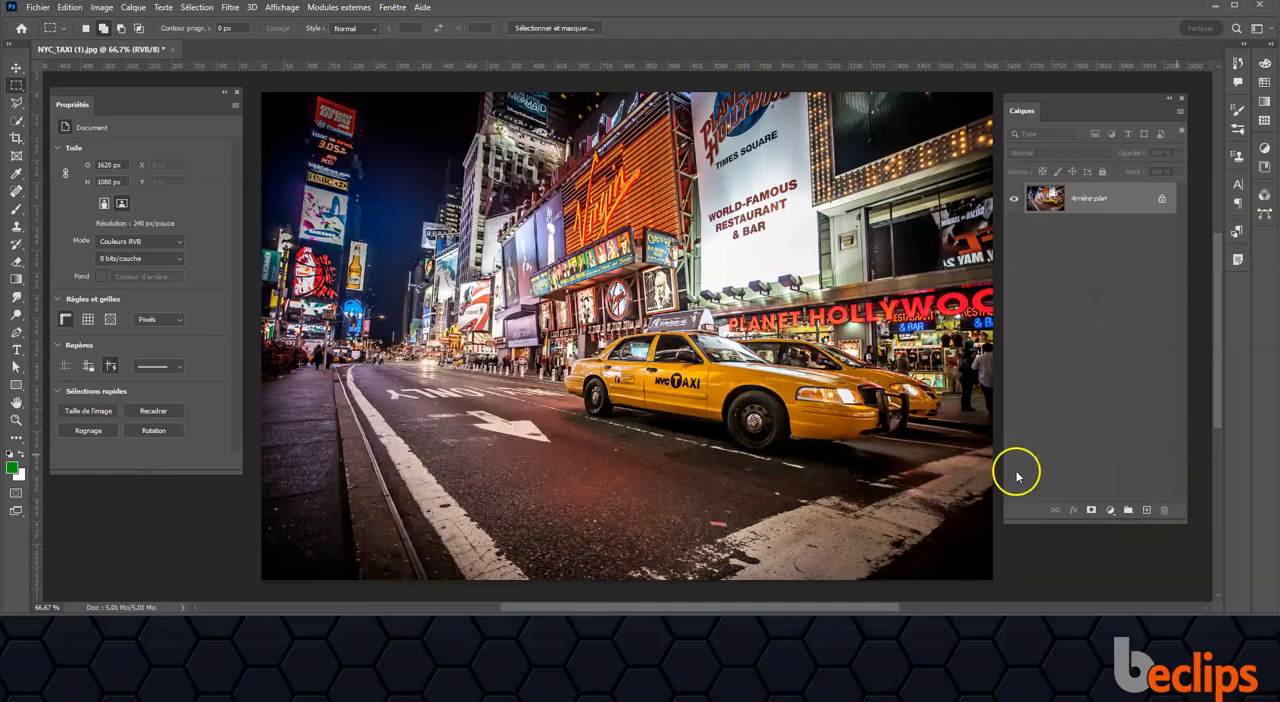
left_click(1109, 512)
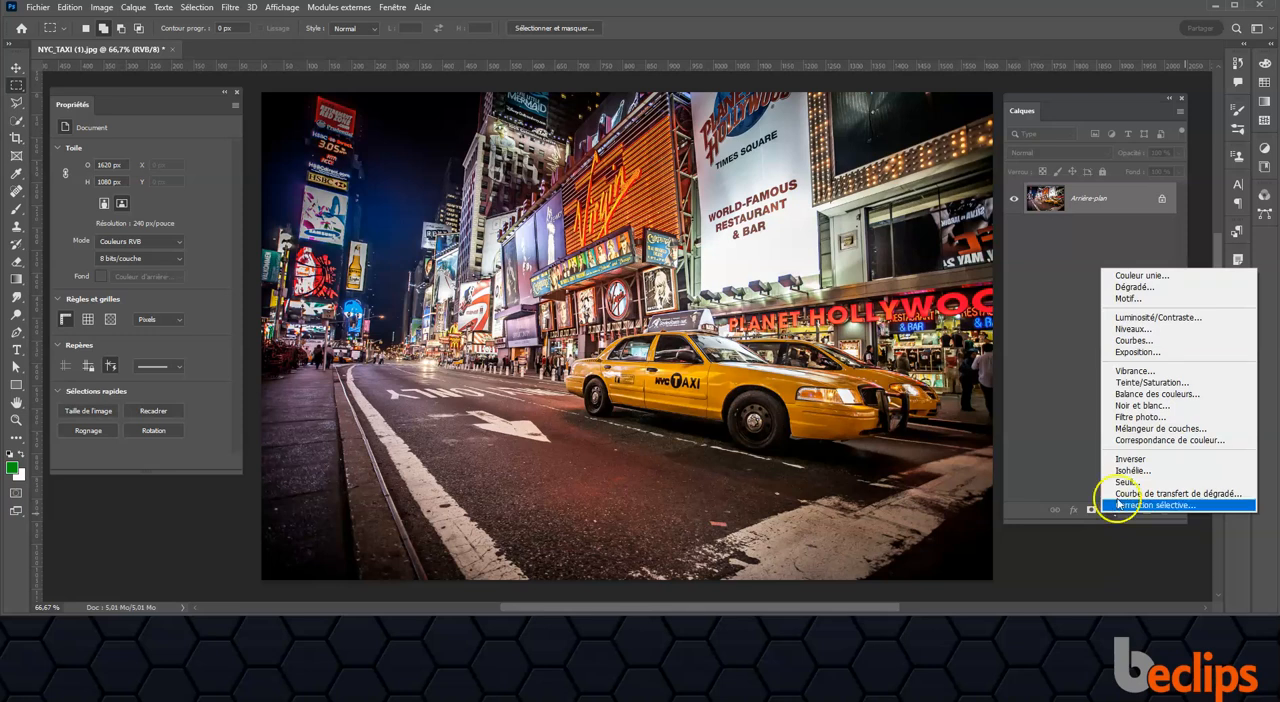
left_click(1168, 407)
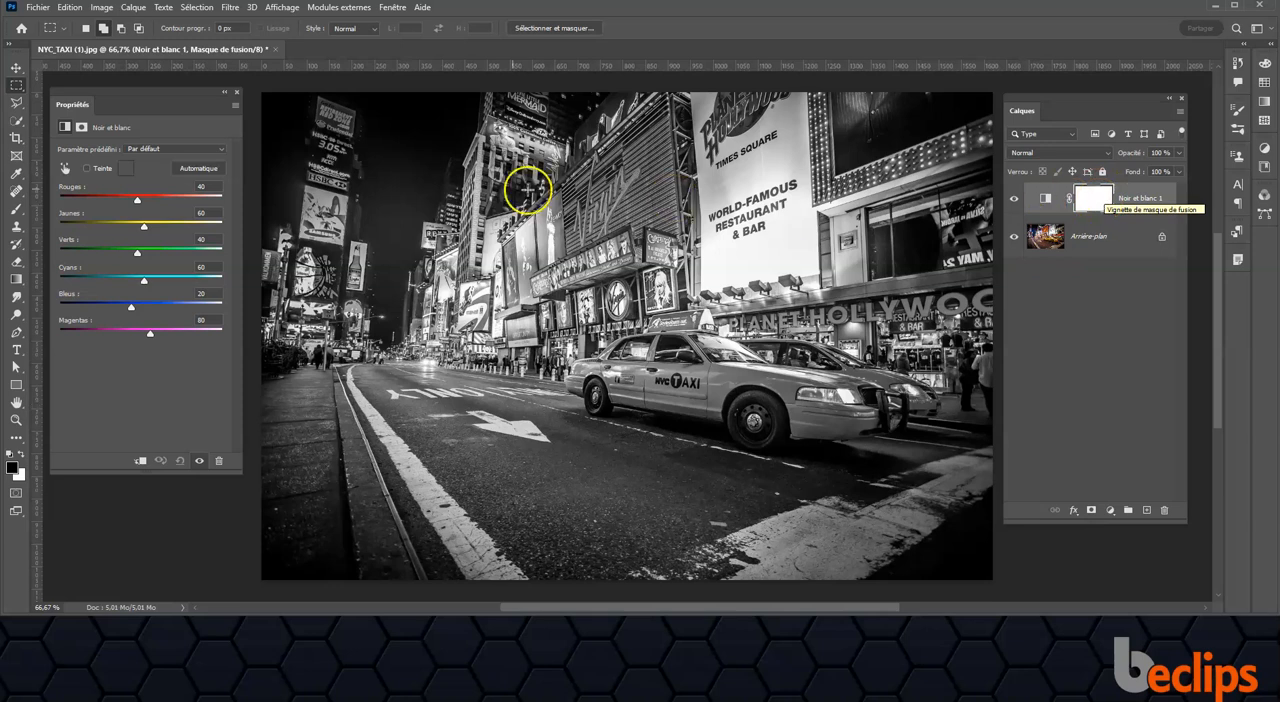
Step: Paint black on the adjustment's mask over the front taxi with a 60 px brush to bring back its colour
left_click(16, 209)
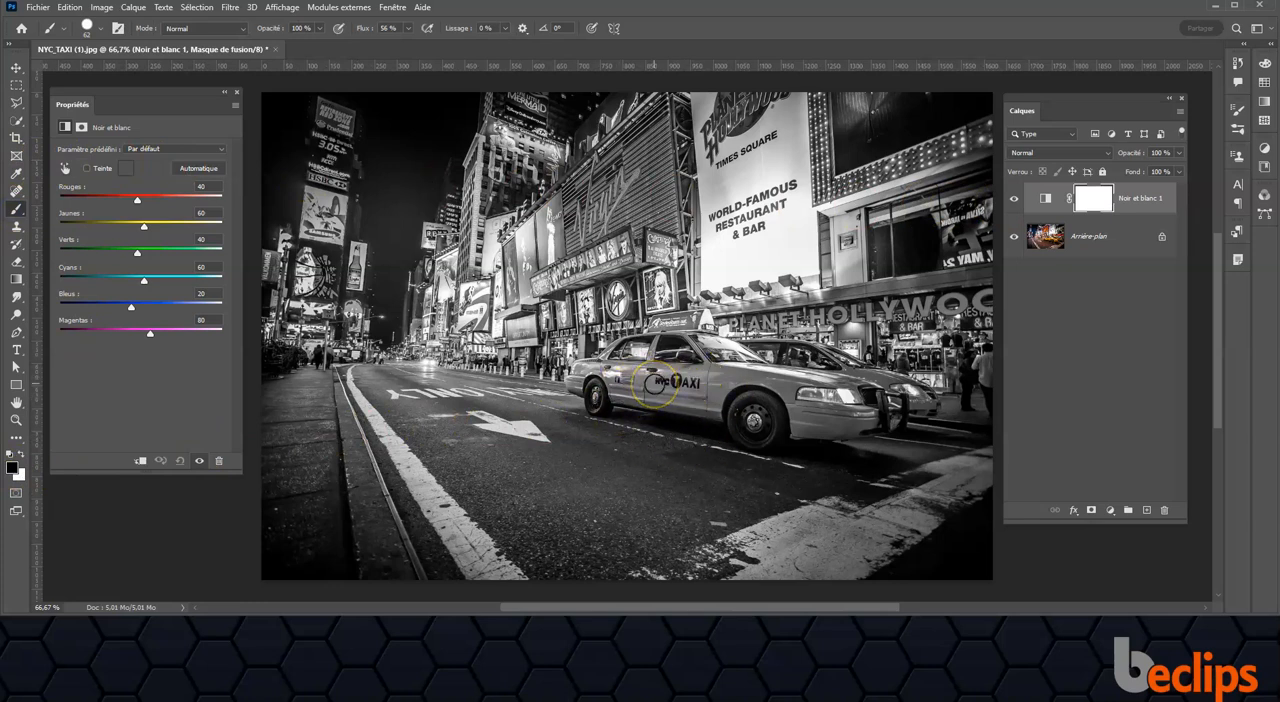
right_click(655, 385)
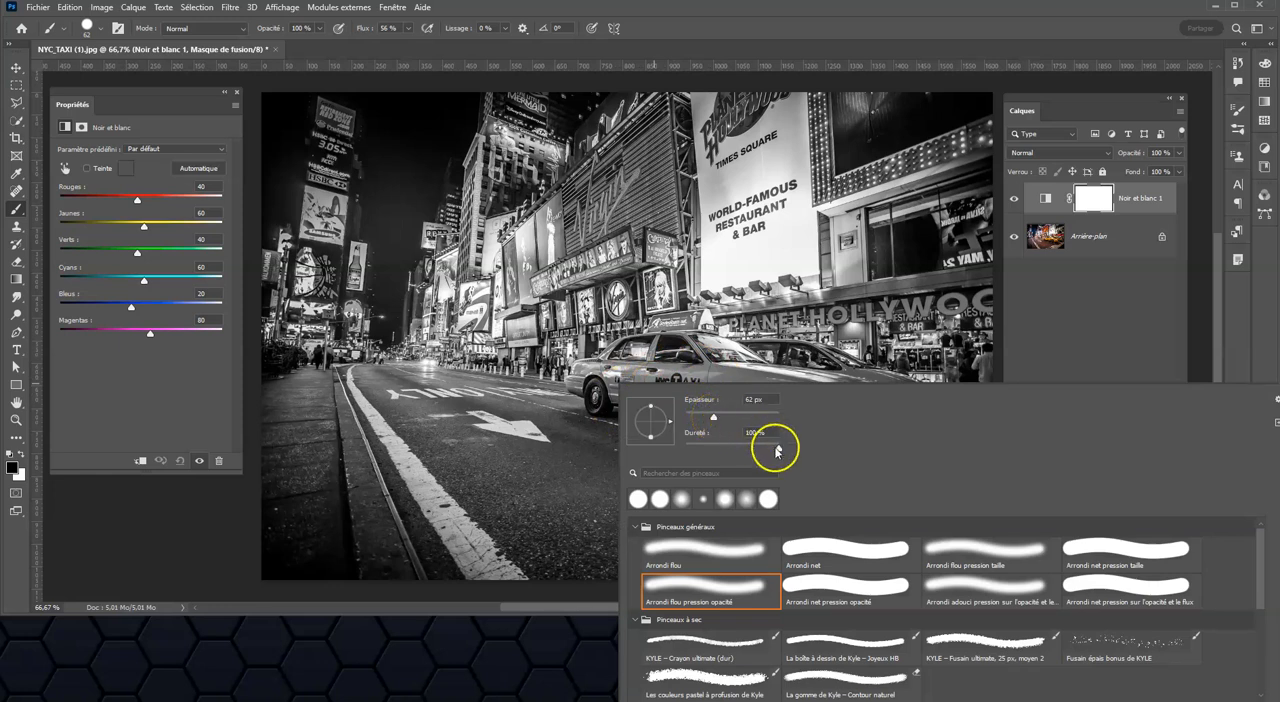
left_click(764, 399)
type("60")
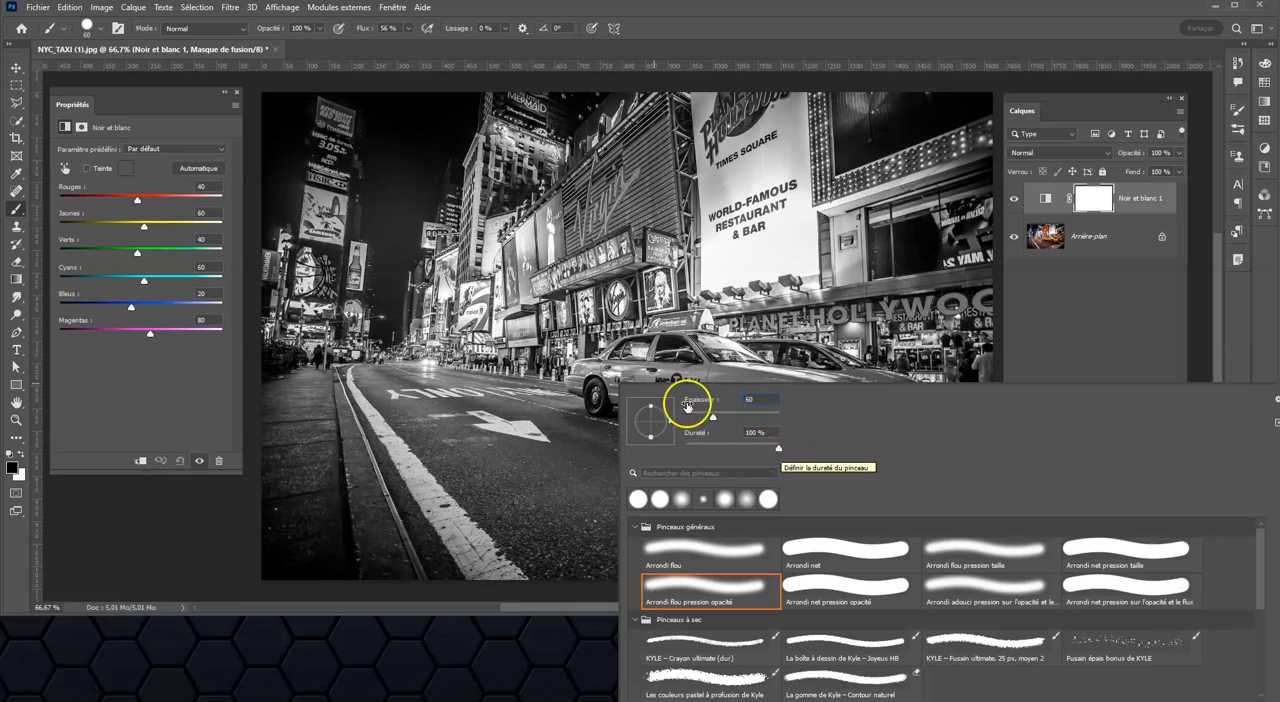
left_click(580, 375)
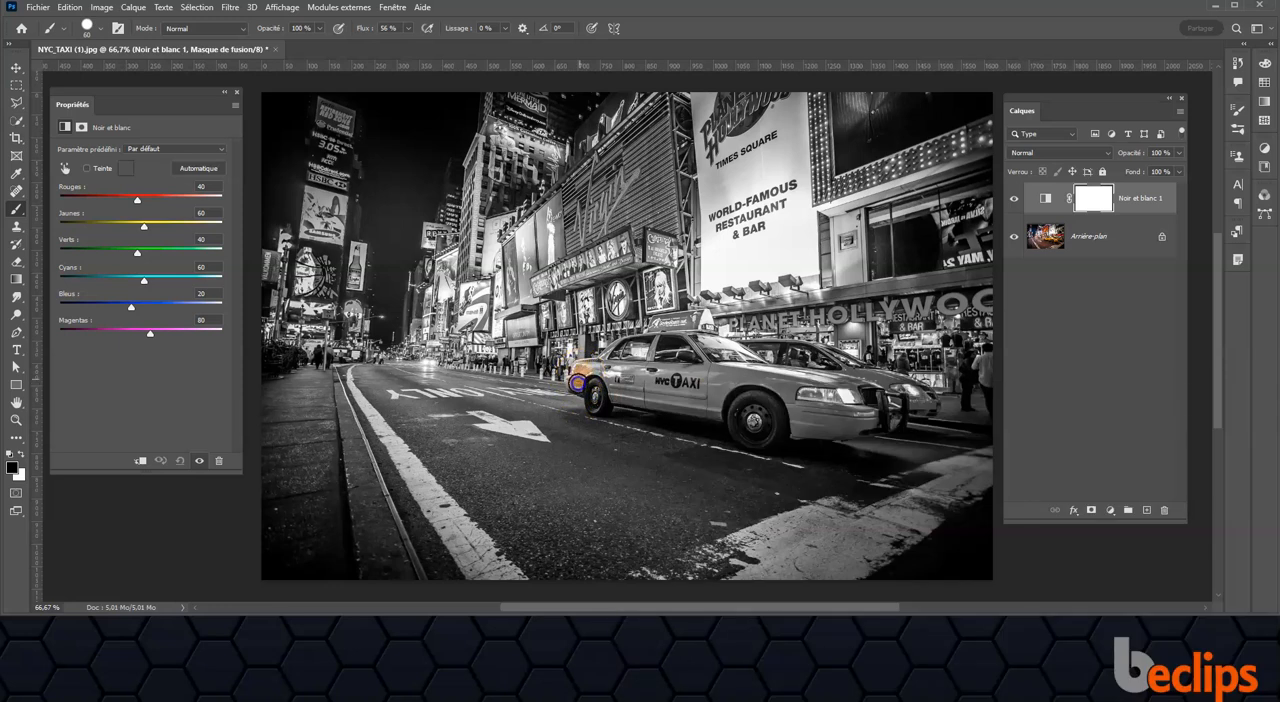
mouse_move(586, 370)
left_mouse_down()
mouse_move(809, 377)
mouse_move(869, 395)
mouse_move(886, 415)
mouse_move(825, 429)
left_mouse_up()
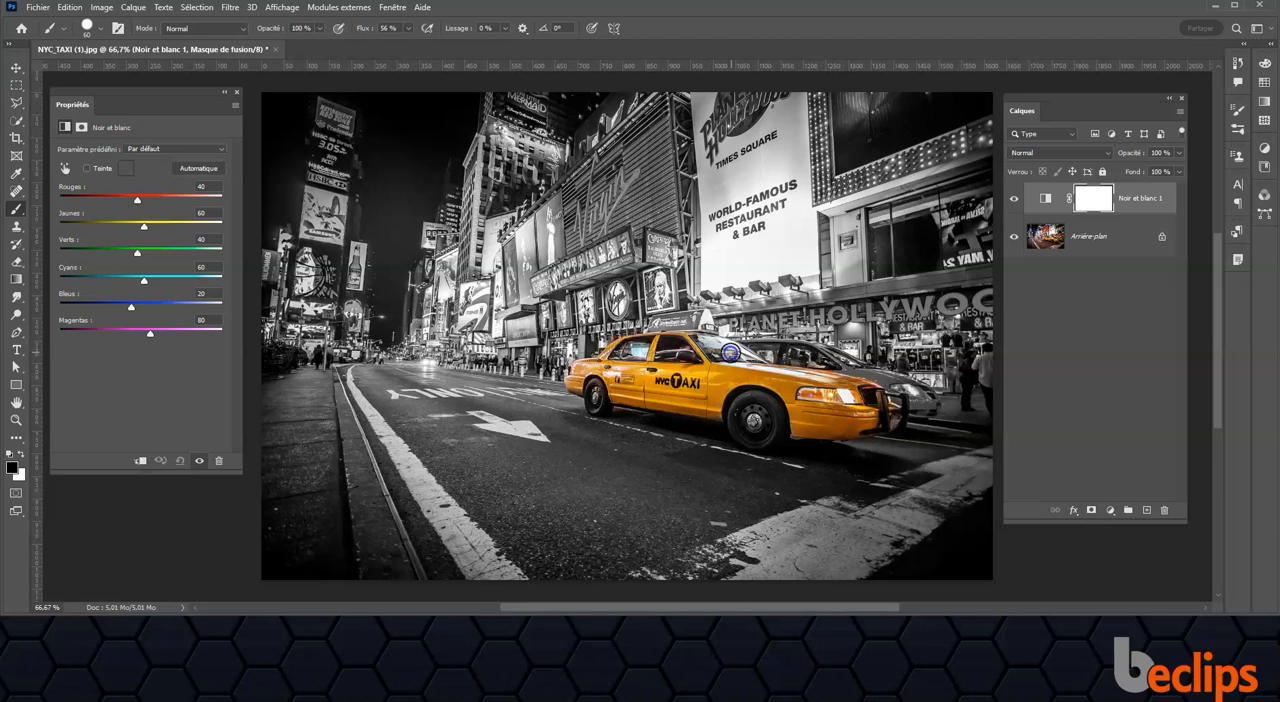
left_click_drag(624, 394, 604, 386)
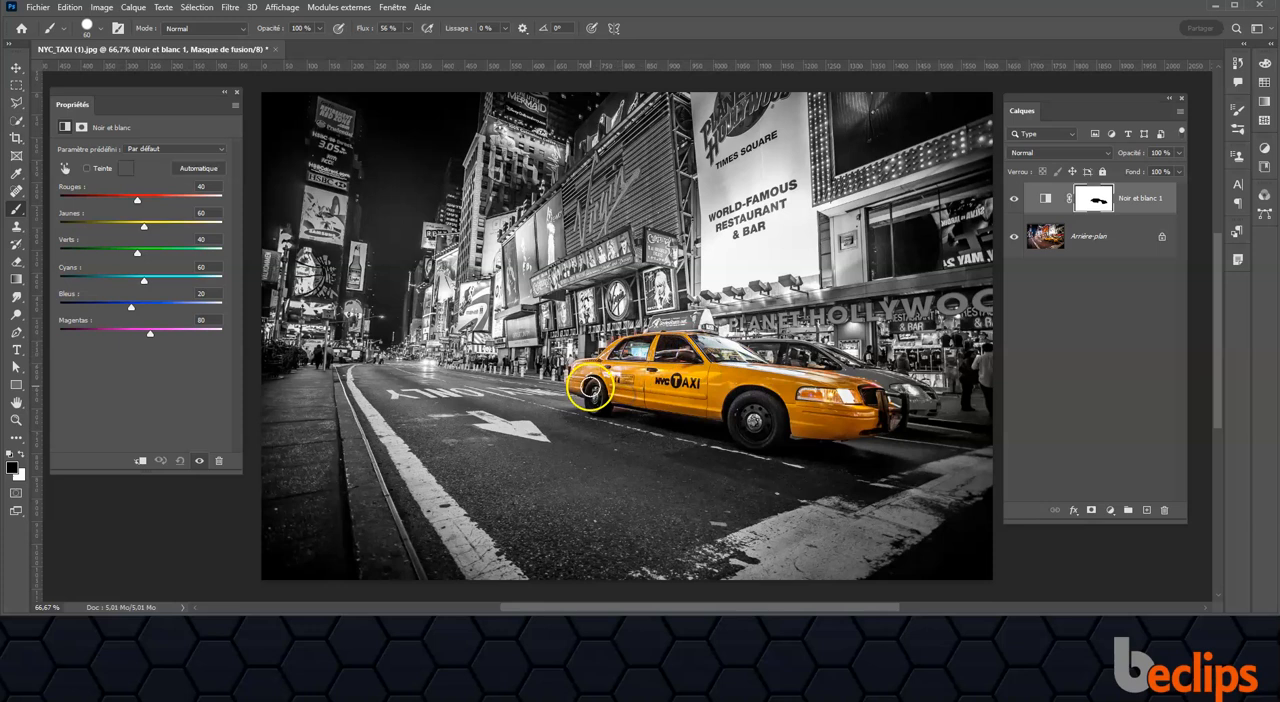
left_click(580, 387)
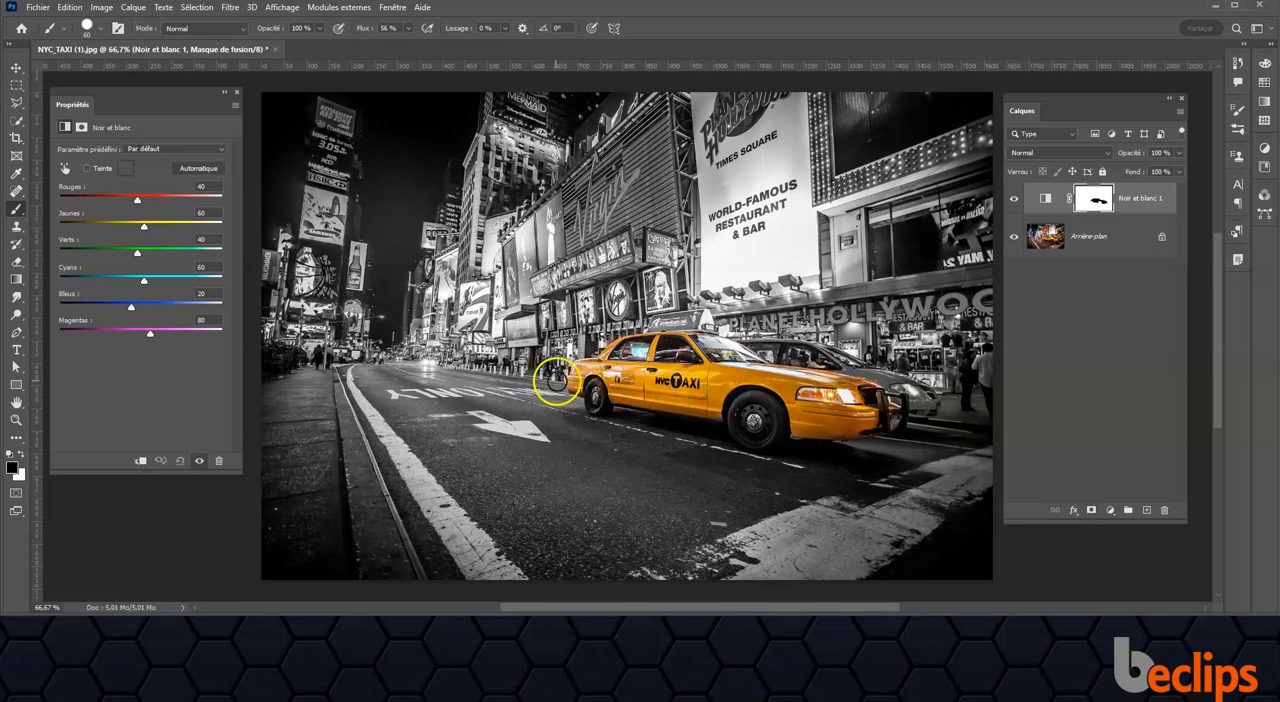
Step: Paint white on the mask to remove colour spill around the taxi, and set Rouges to 58 and Jaunes to 115
mouse_move(570, 333)
left_mouse_down()
mouse_move(543, 373)
mouse_move(570, 359)
left_mouse_up()
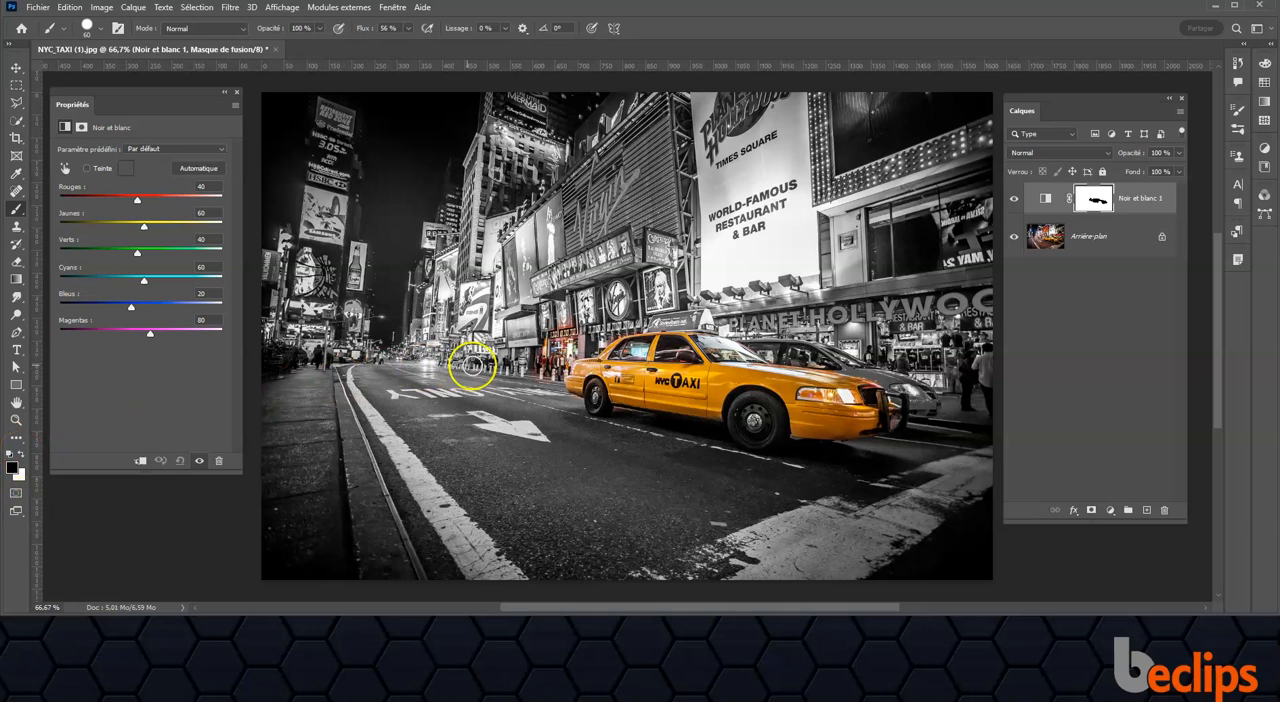
key("x")
left_click_drag(557, 357, 578, 335)
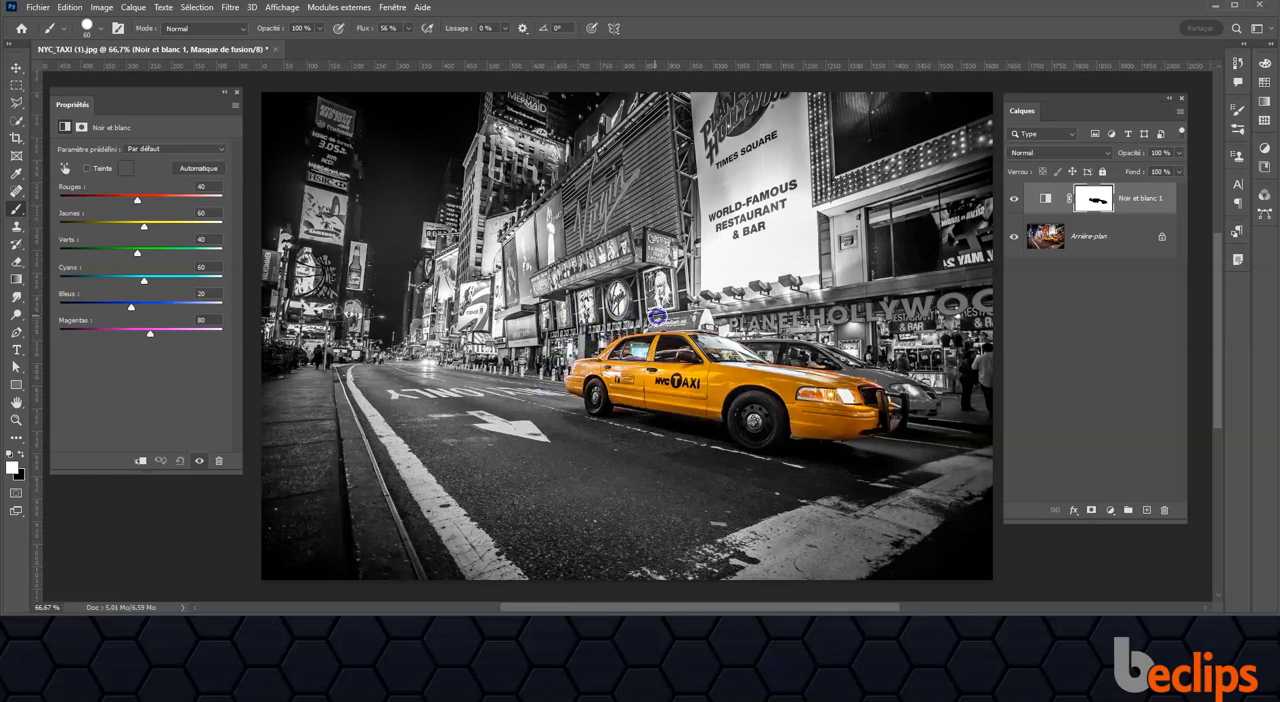
left_click(726, 323)
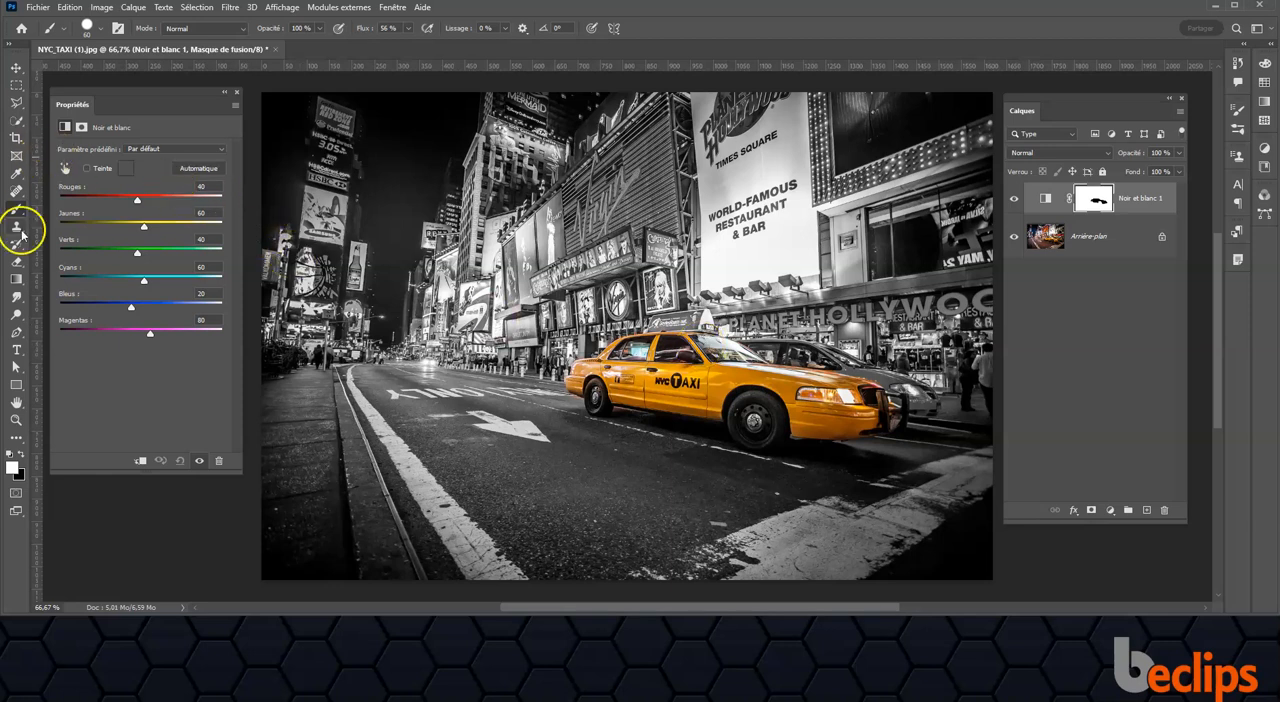
left_click_drag(137, 200, 161, 229)
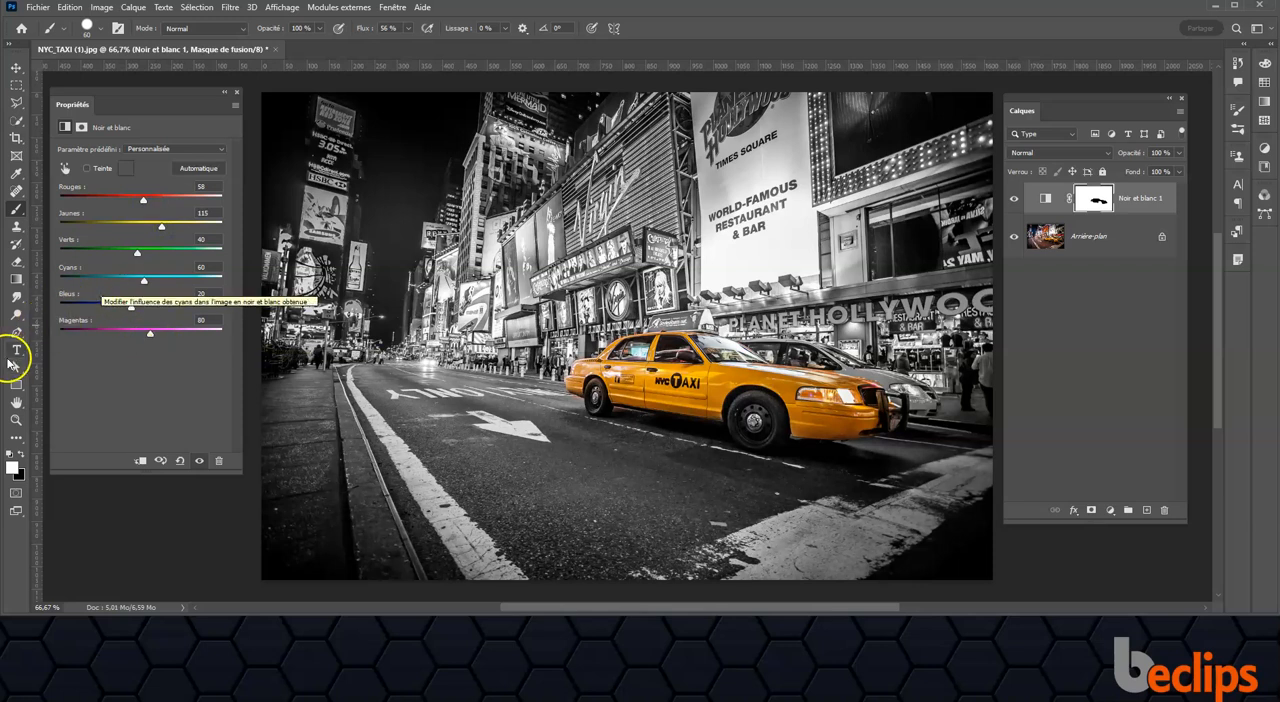
Step: Add the text "STOP" on the road below the taxi
left_click(15, 350)
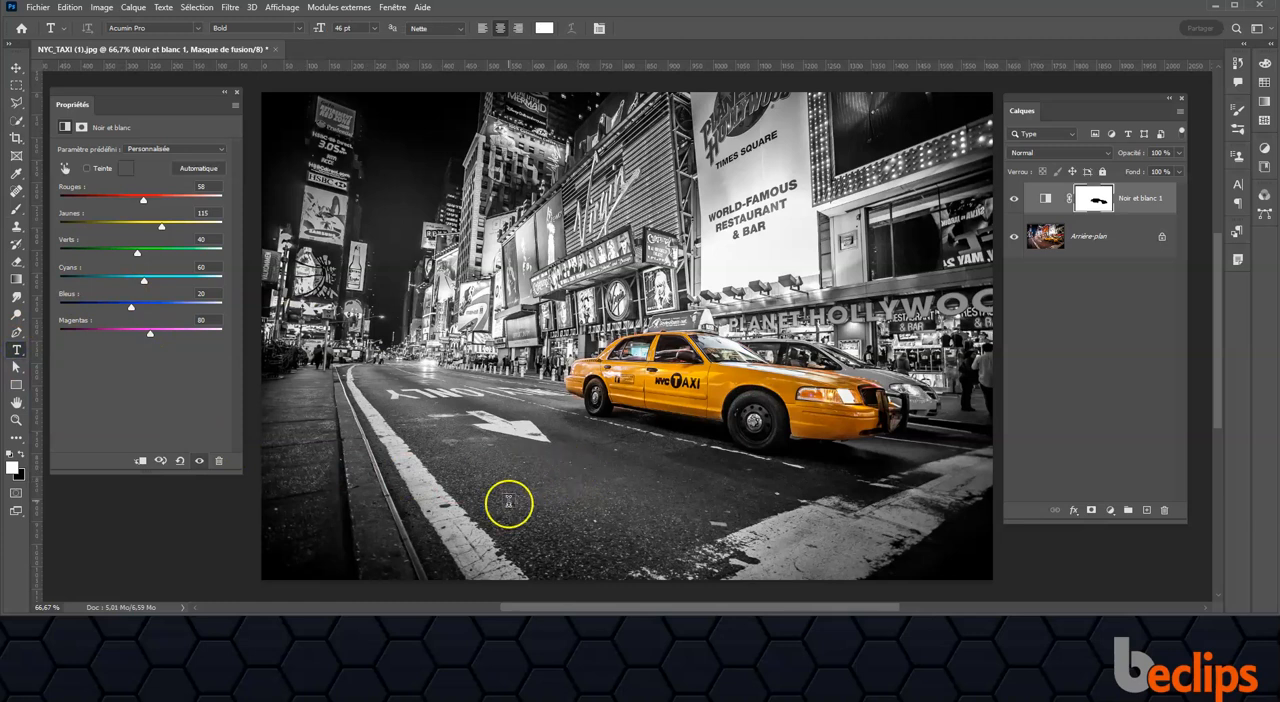
left_click(566, 512)
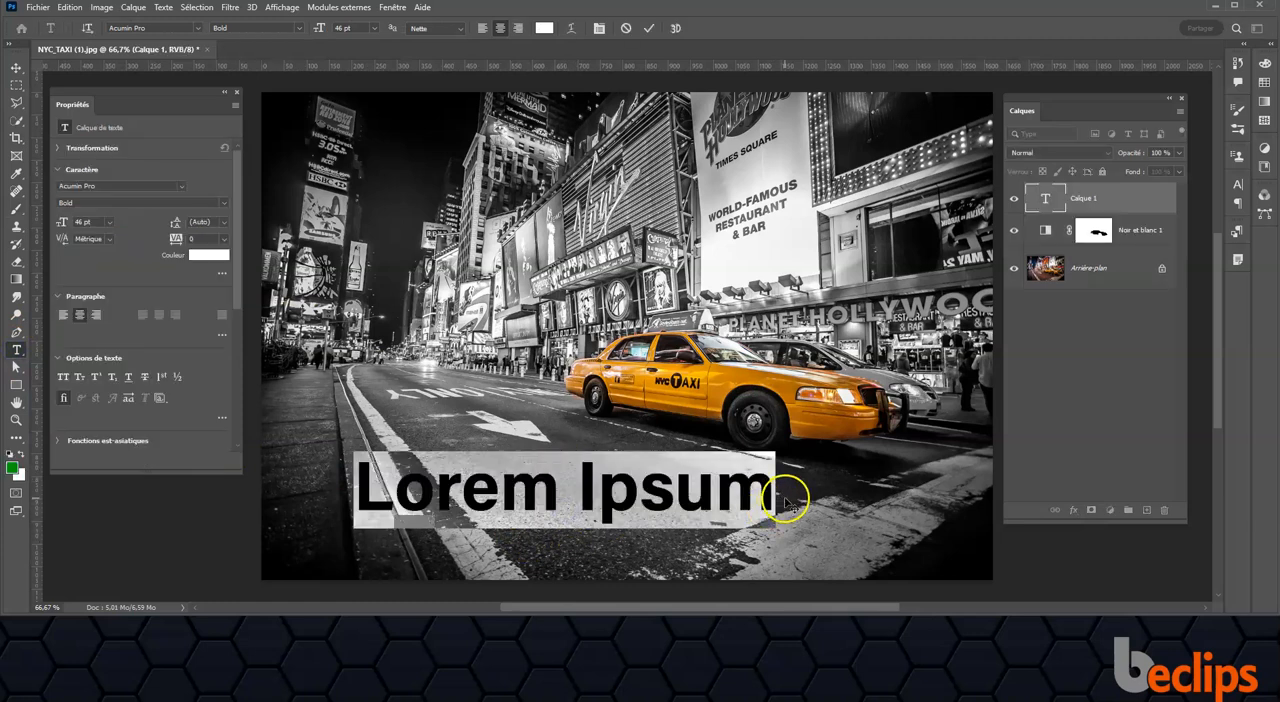
type("ST")
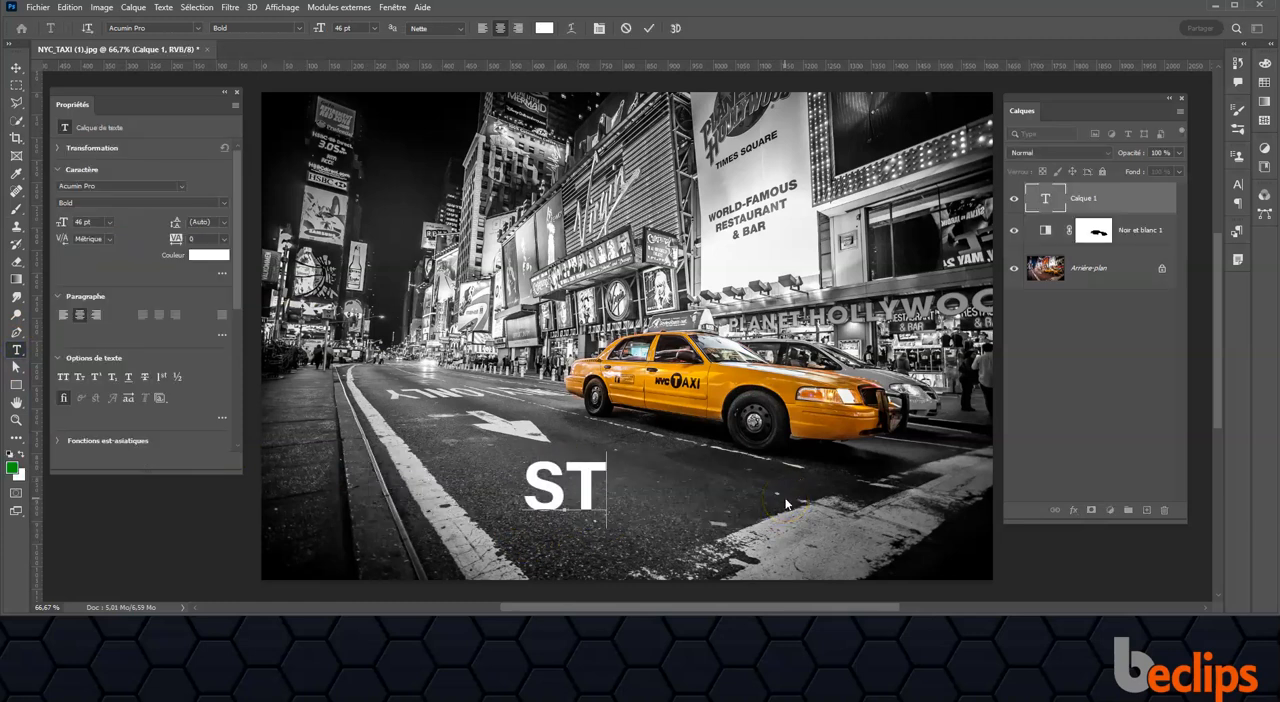
type("OP")
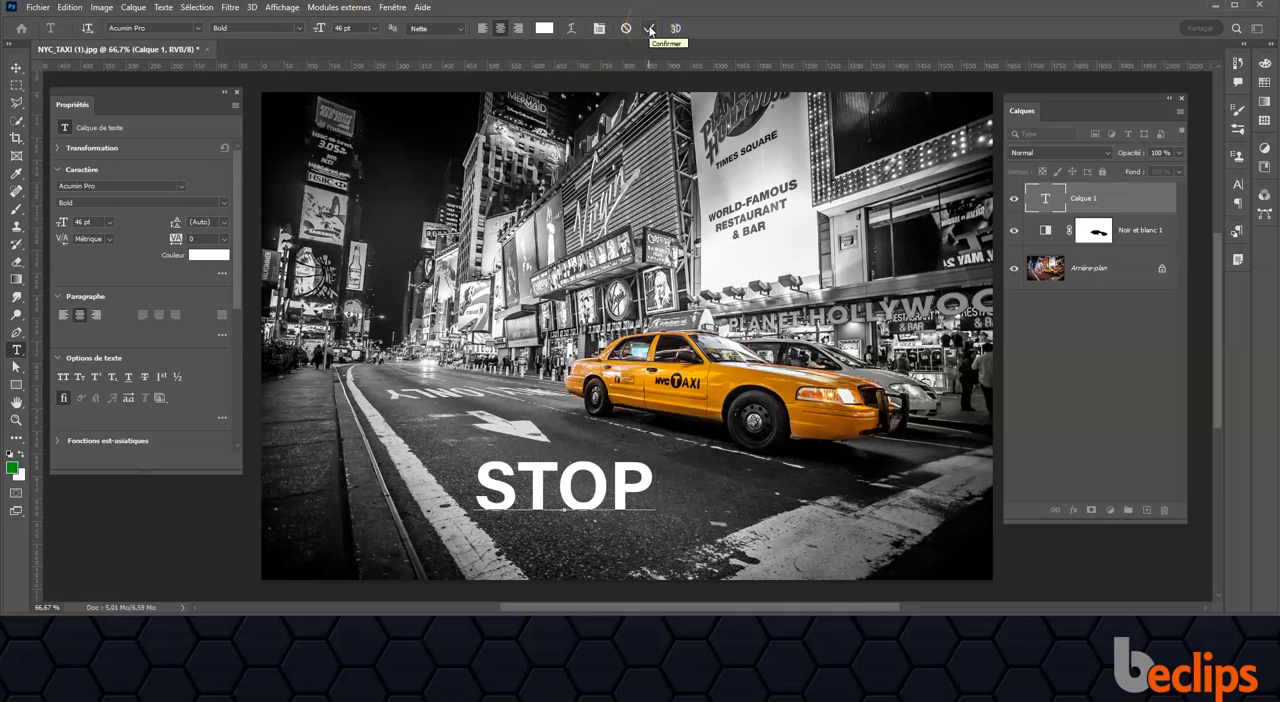
left_click(650, 29)
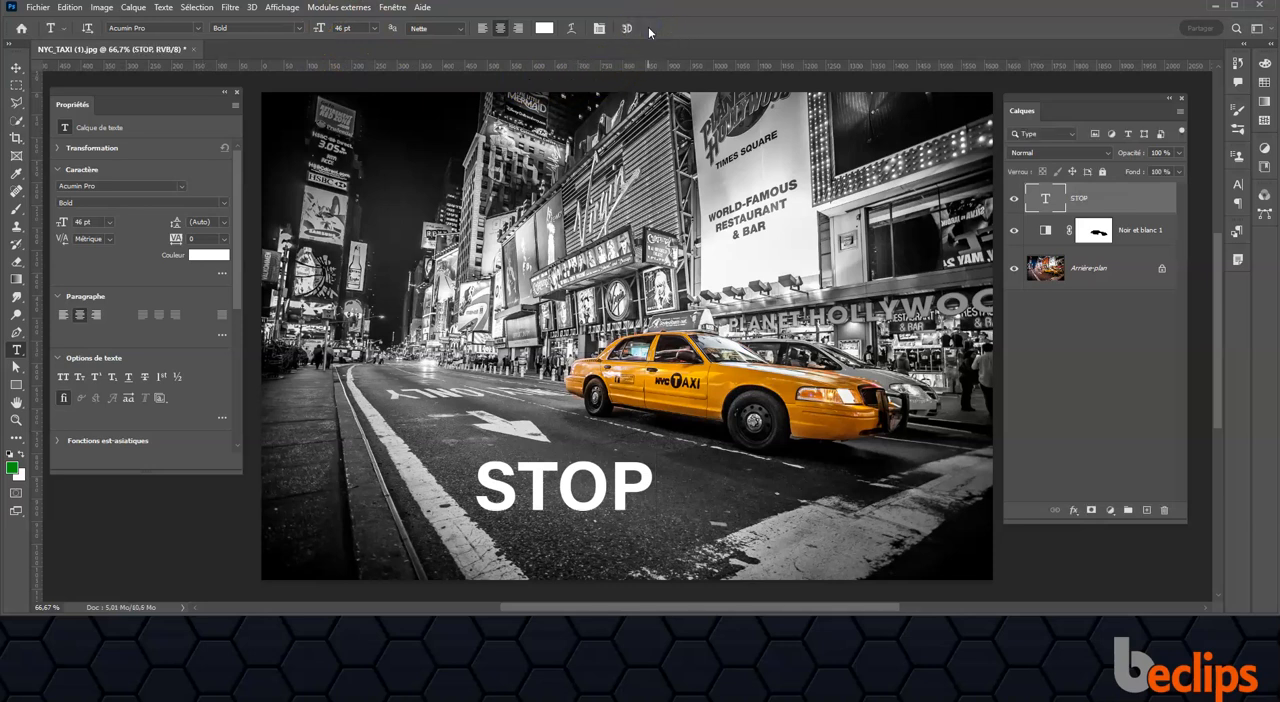
Step: Copy the STOP text using a rectangular selection around it, and delete its text layer
left_click(16, 85)
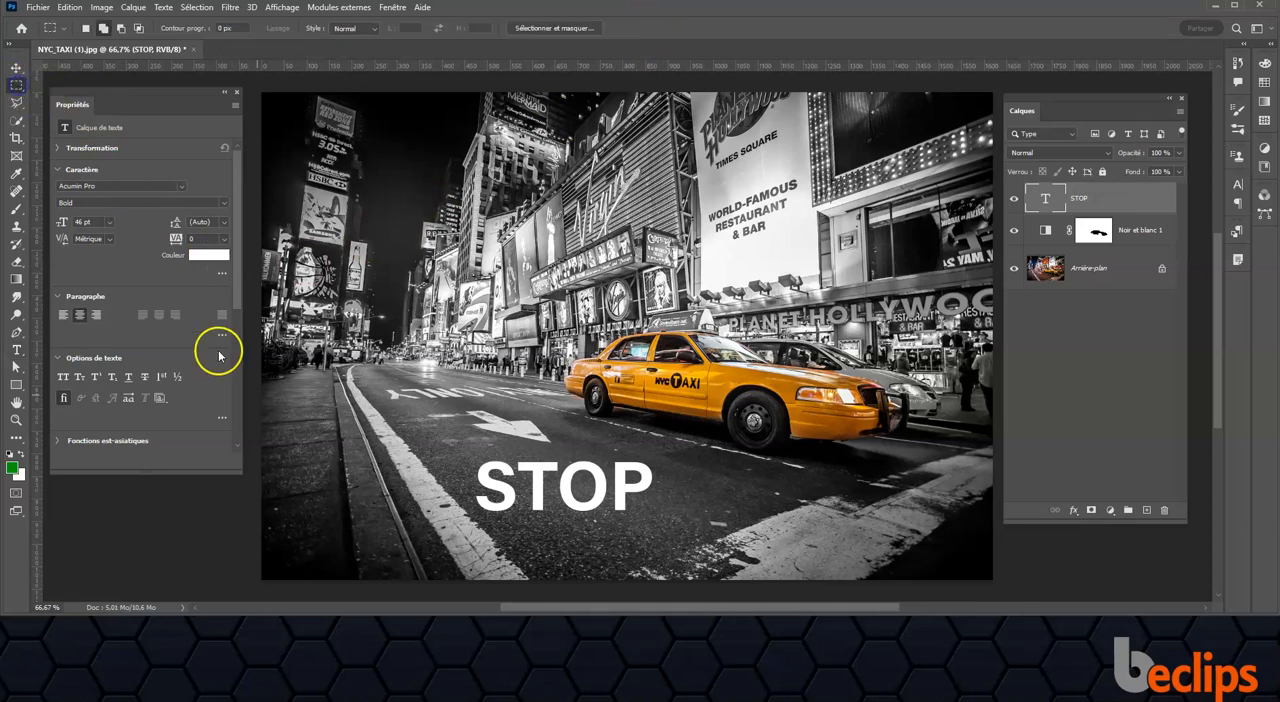
left_click_drag(458, 451, 669, 524)
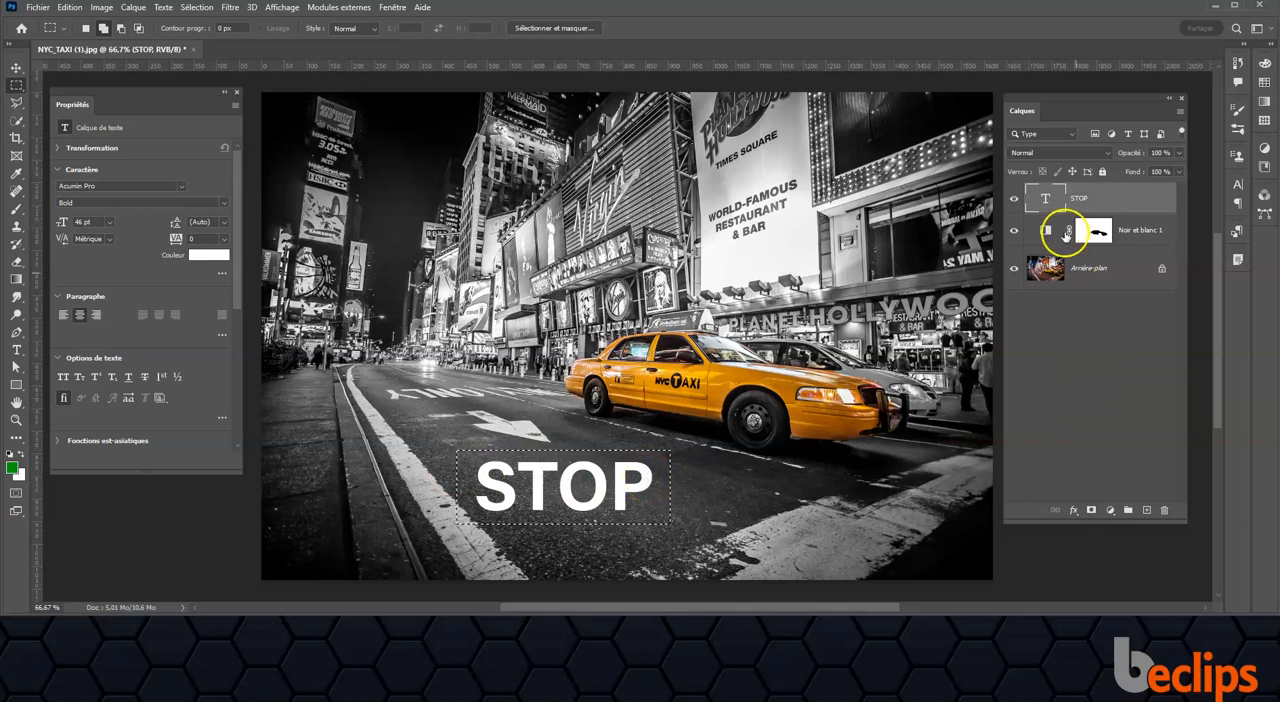
left_click_drag(1045, 196, 1164, 510)
key("ctrl+d")
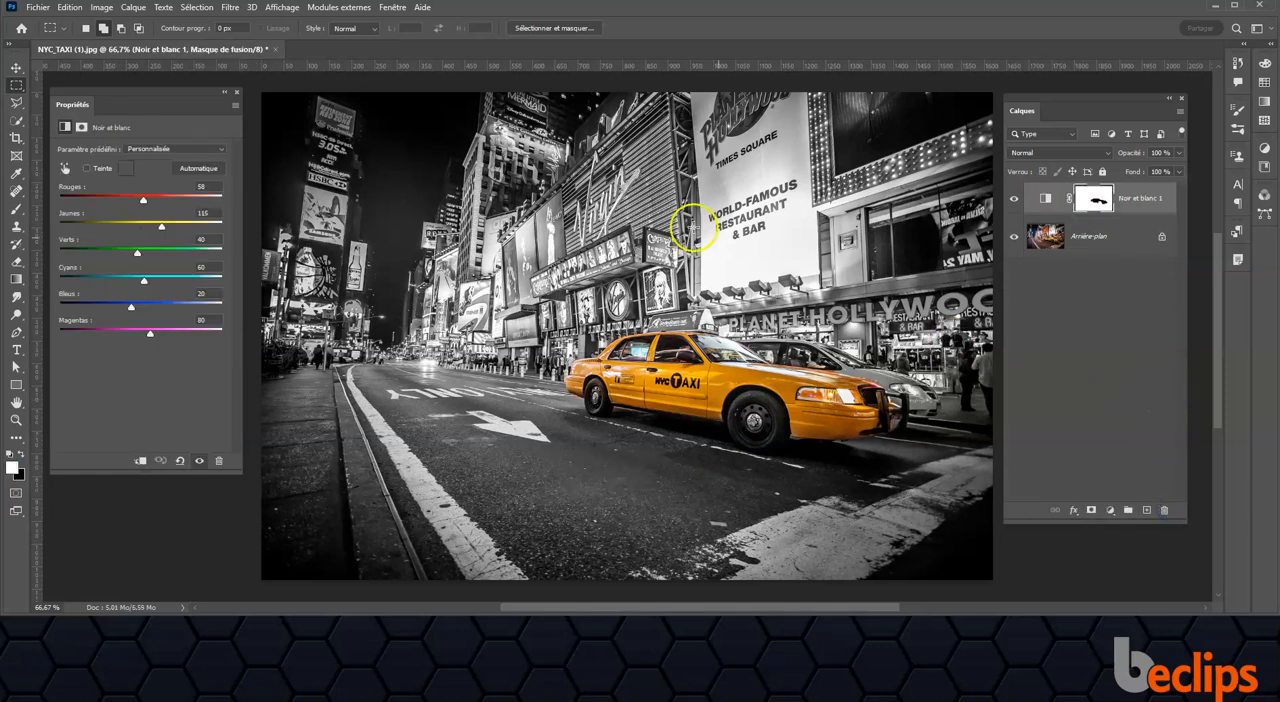
Step: Create a new empty layer on top and open the Point de fuite filter on it
left_click(224, 9)
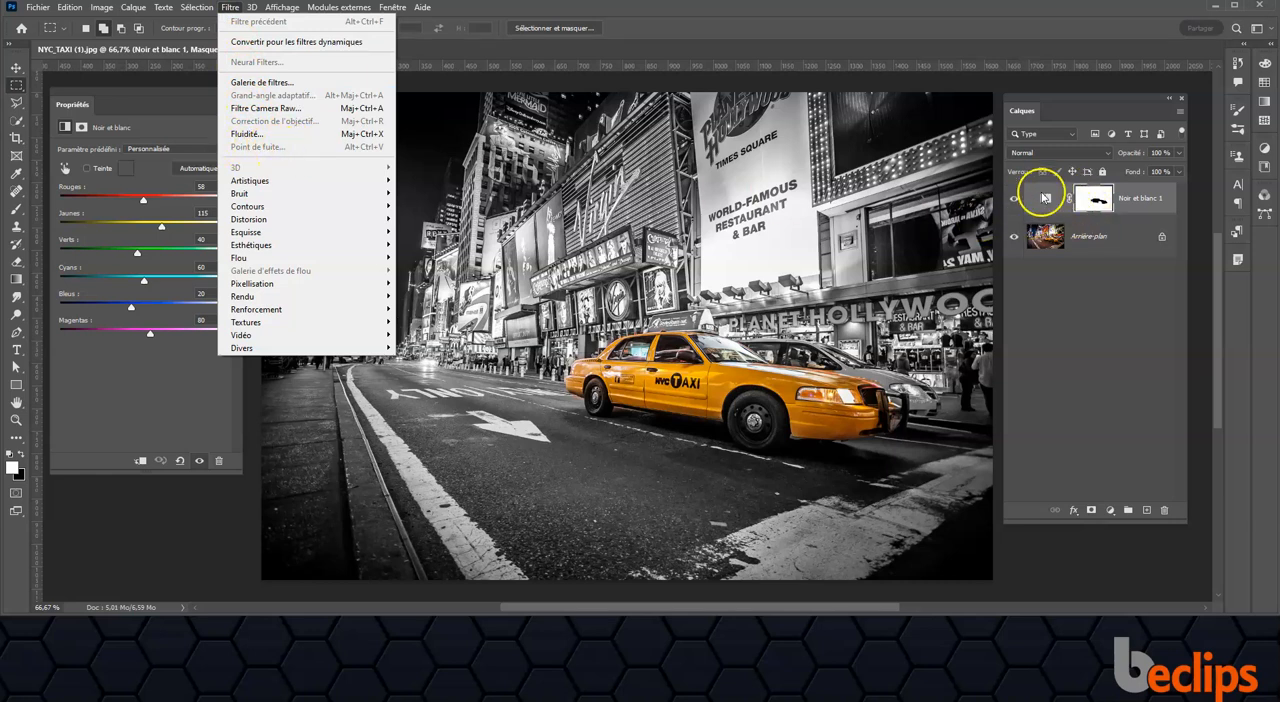
left_click(1147, 510)
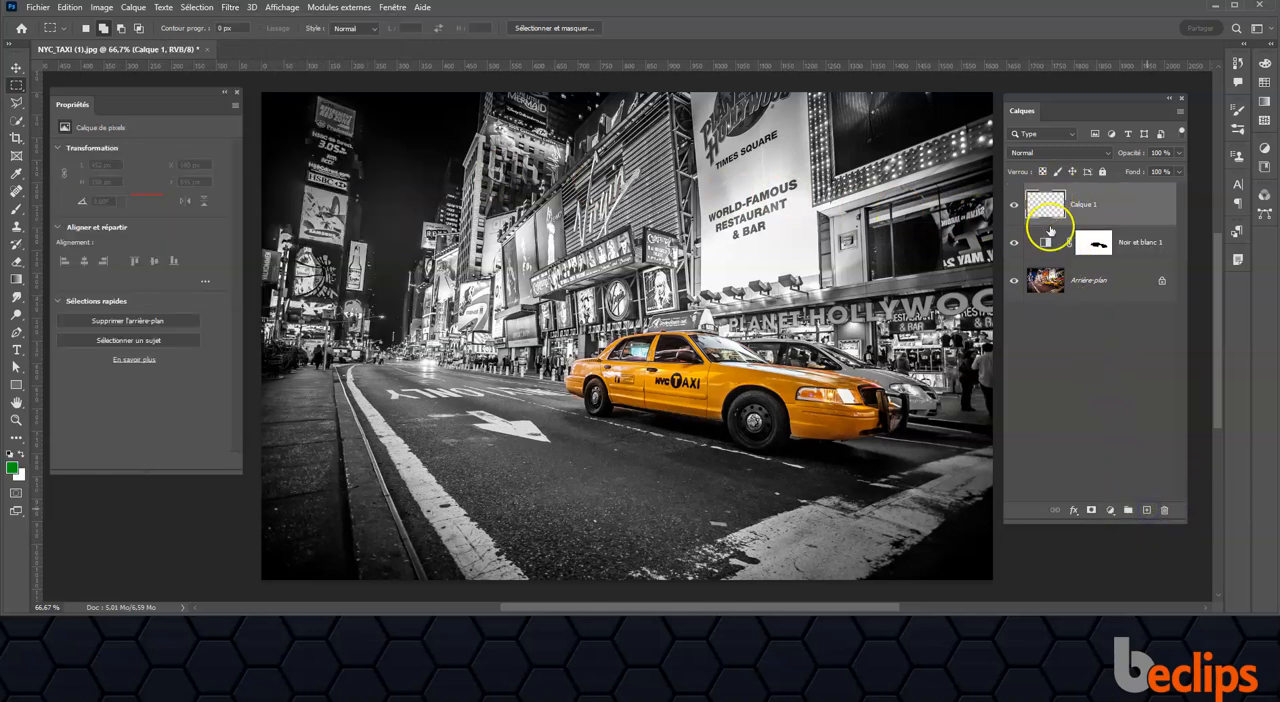
left_click(231, 8)
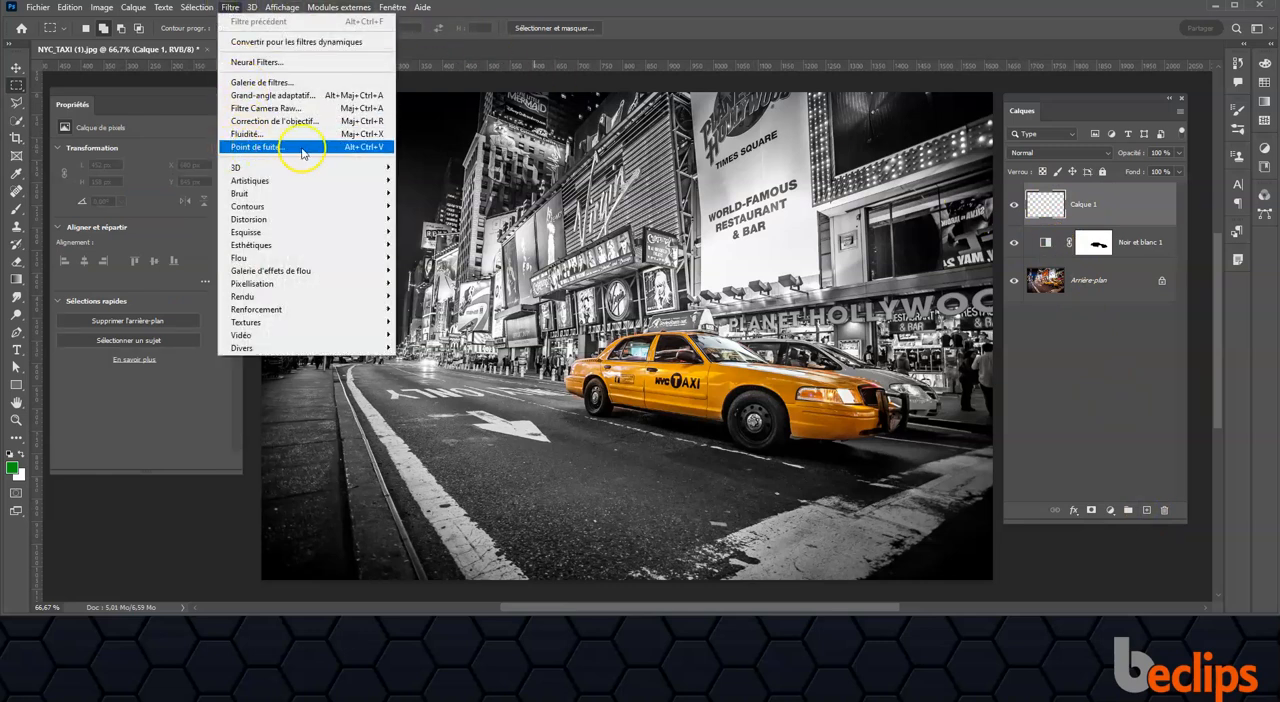
left_click(309, 148)
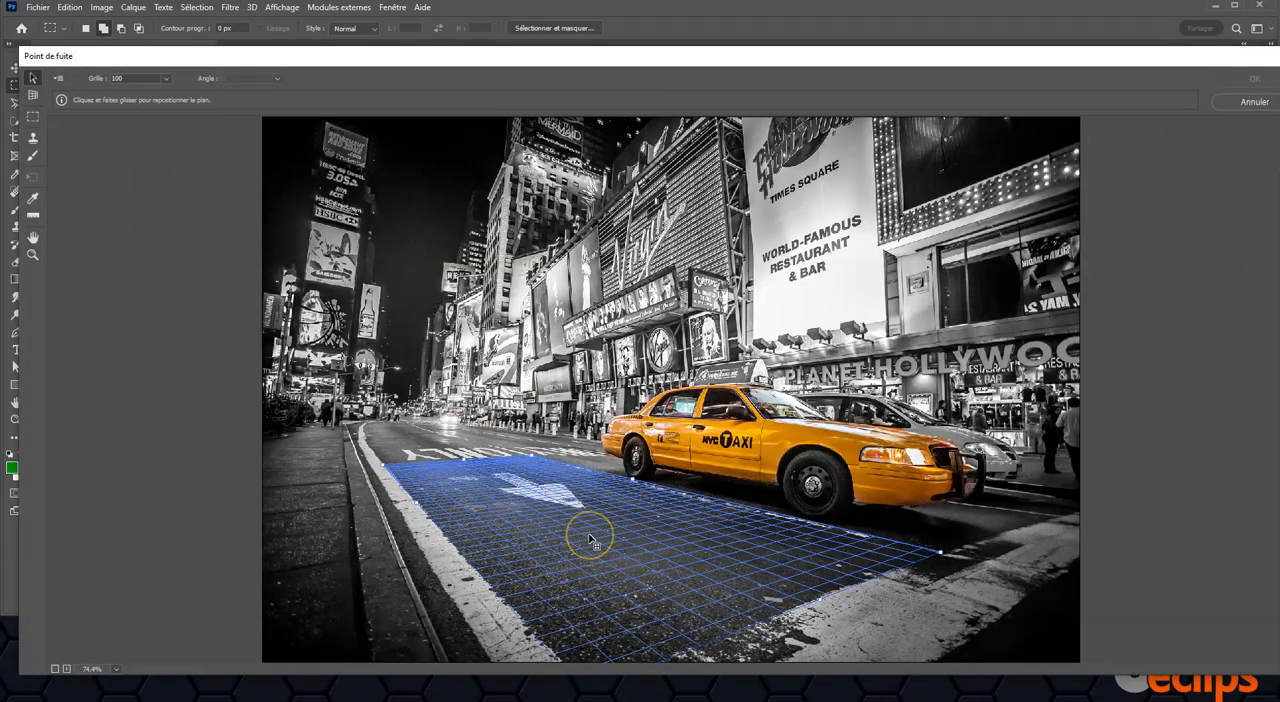
Step: Delete the existing perspective plane from the road
left_click(33, 93)
left_click(460, 482)
left_click(561, 510)
left_click(681, 494)
left_click(711, 561)
left_click(523, 565)
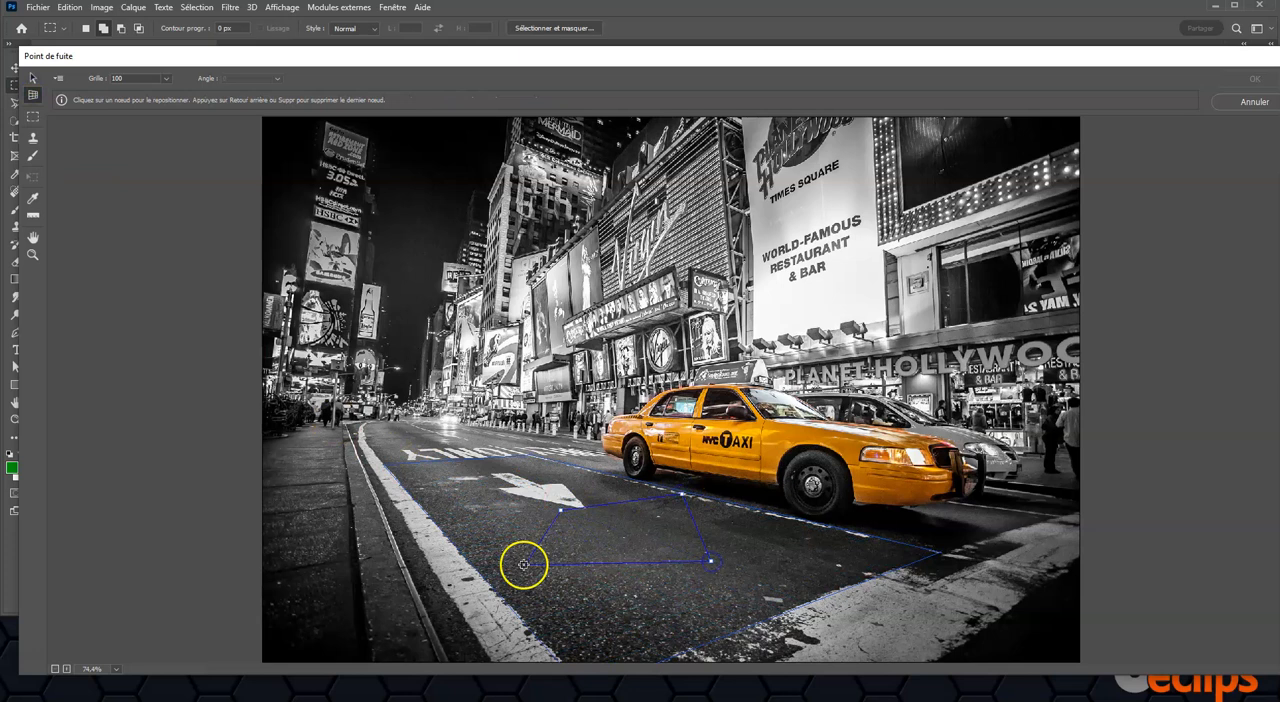
left_click(486, 464)
key("Delete")
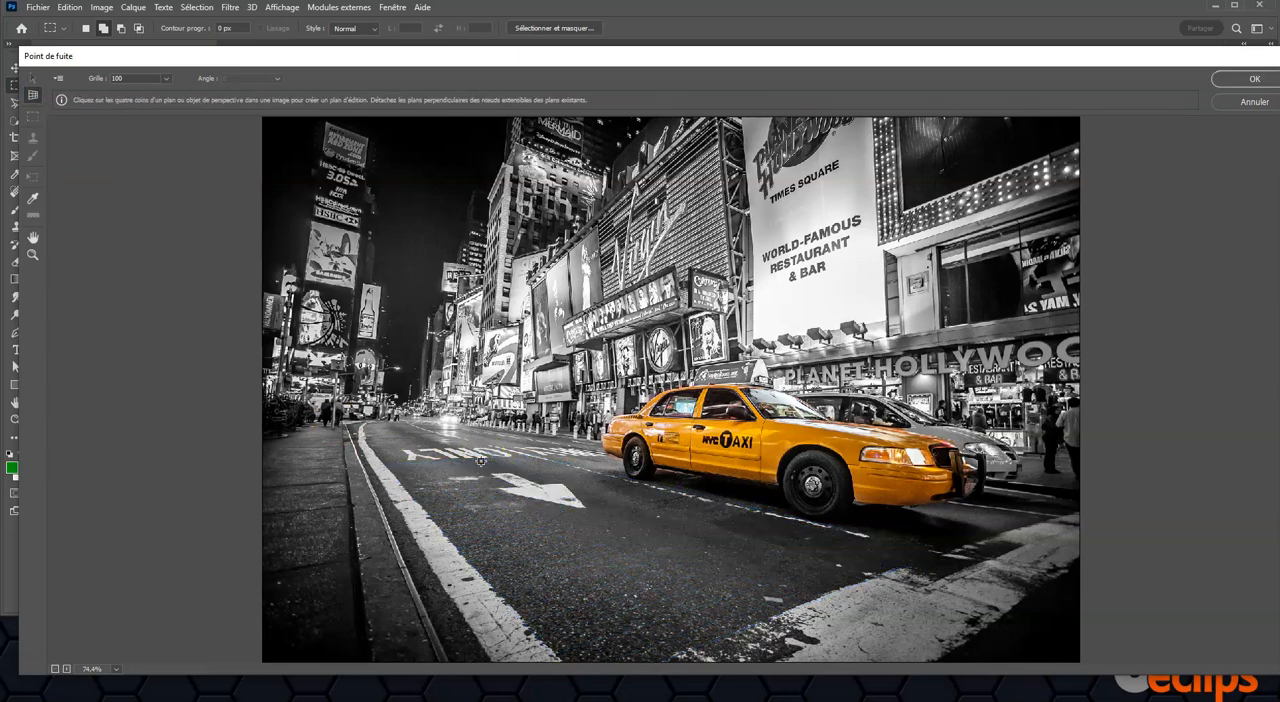
Step: Create a four-corner perspective plane on the road lane, following the lane lines and the crosswalk edge in front of the taxi
left_click(377, 464)
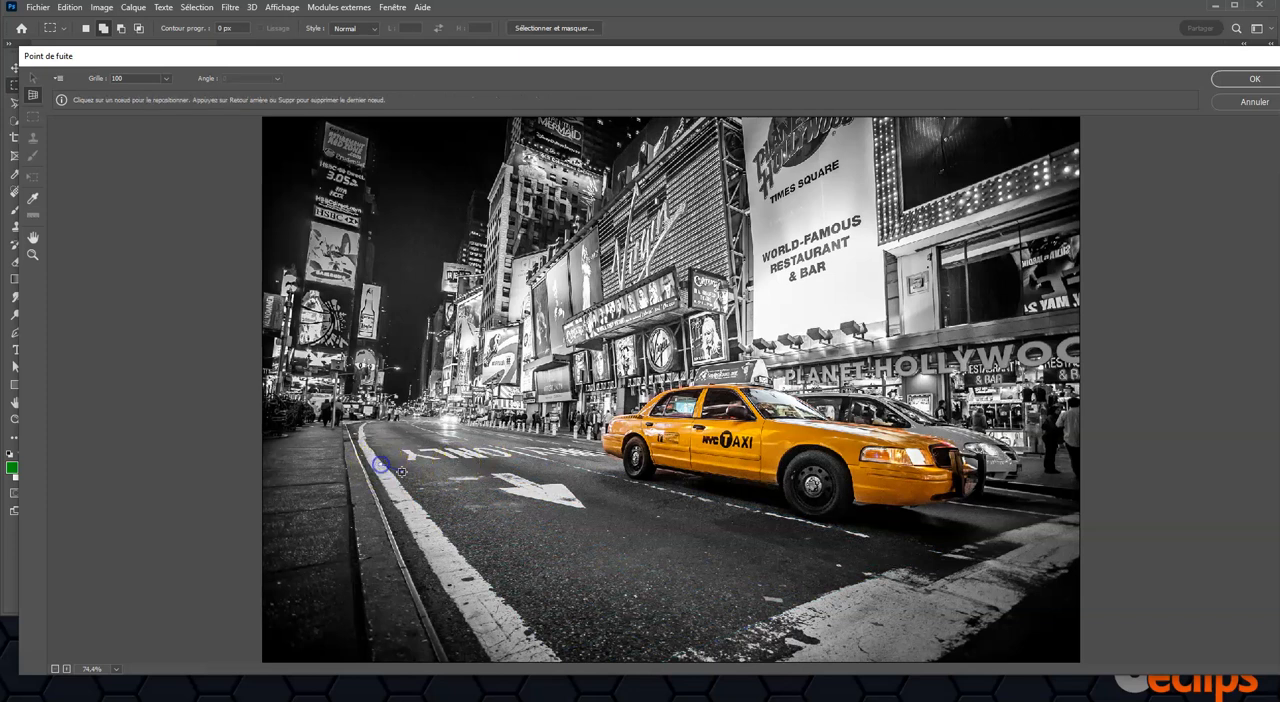
left_click(529, 455)
left_click(940, 548)
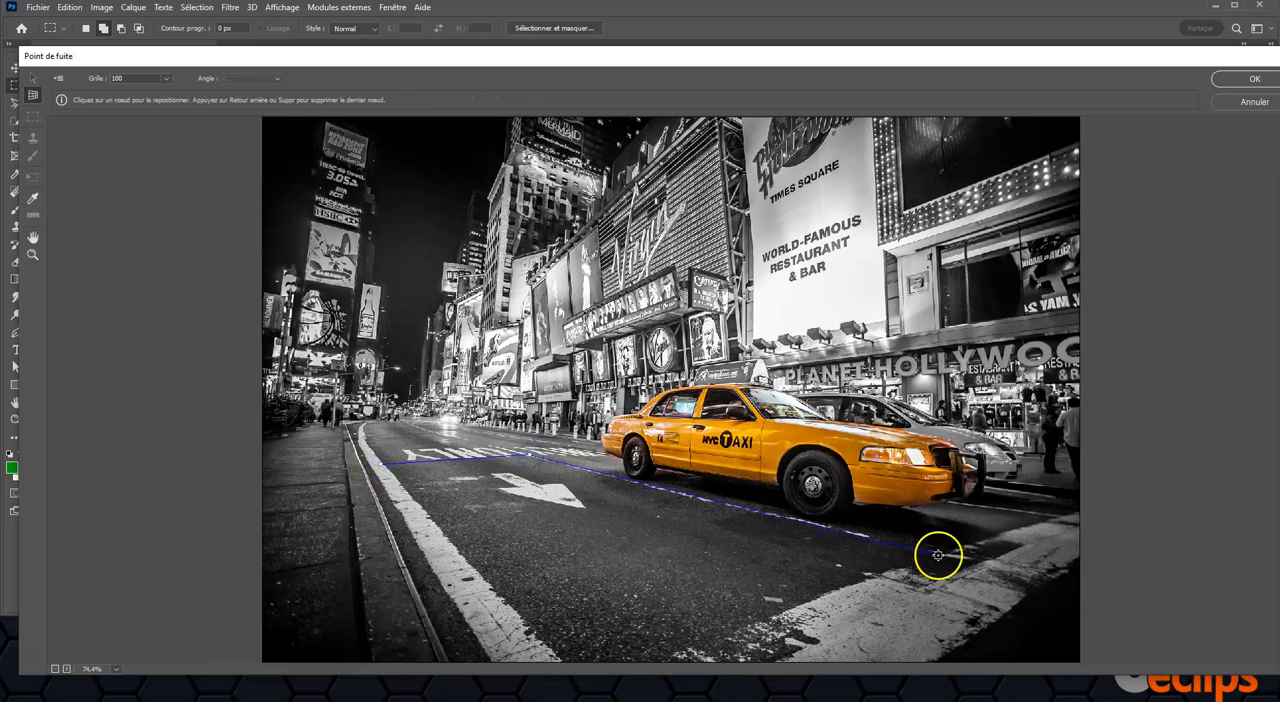
scroll(940, 549, "down", 1)
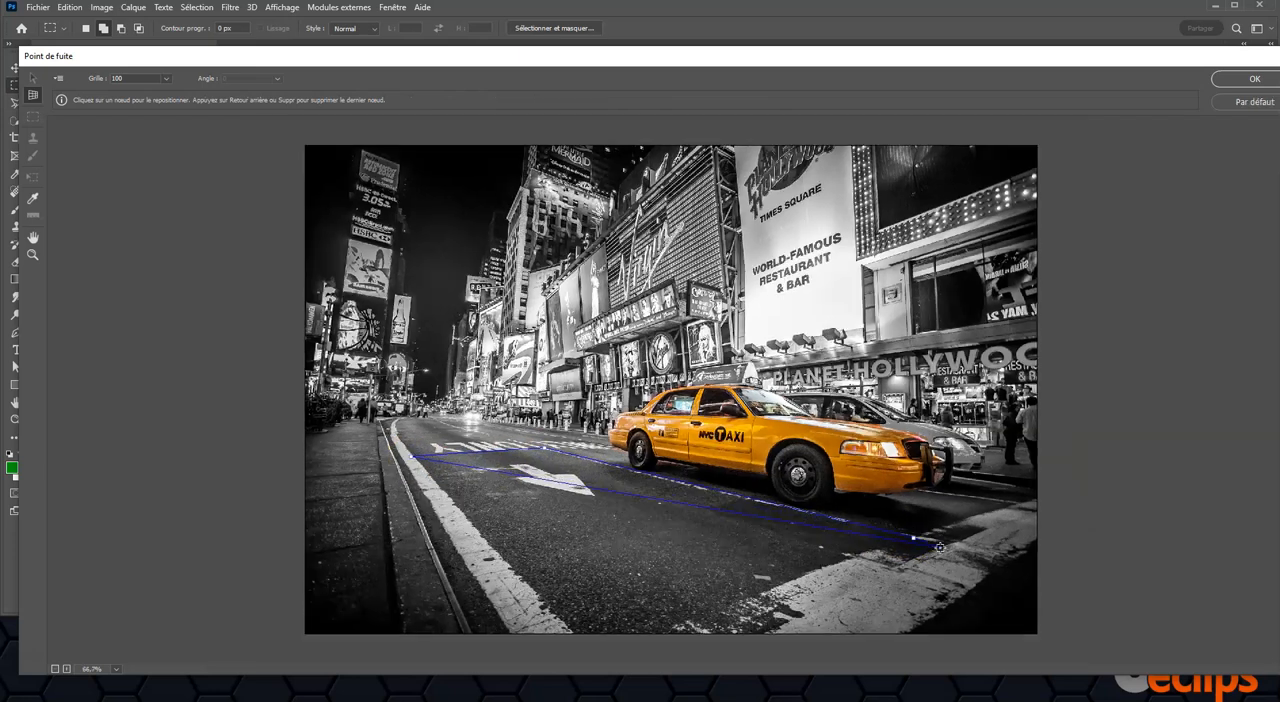
left_click(590, 650)
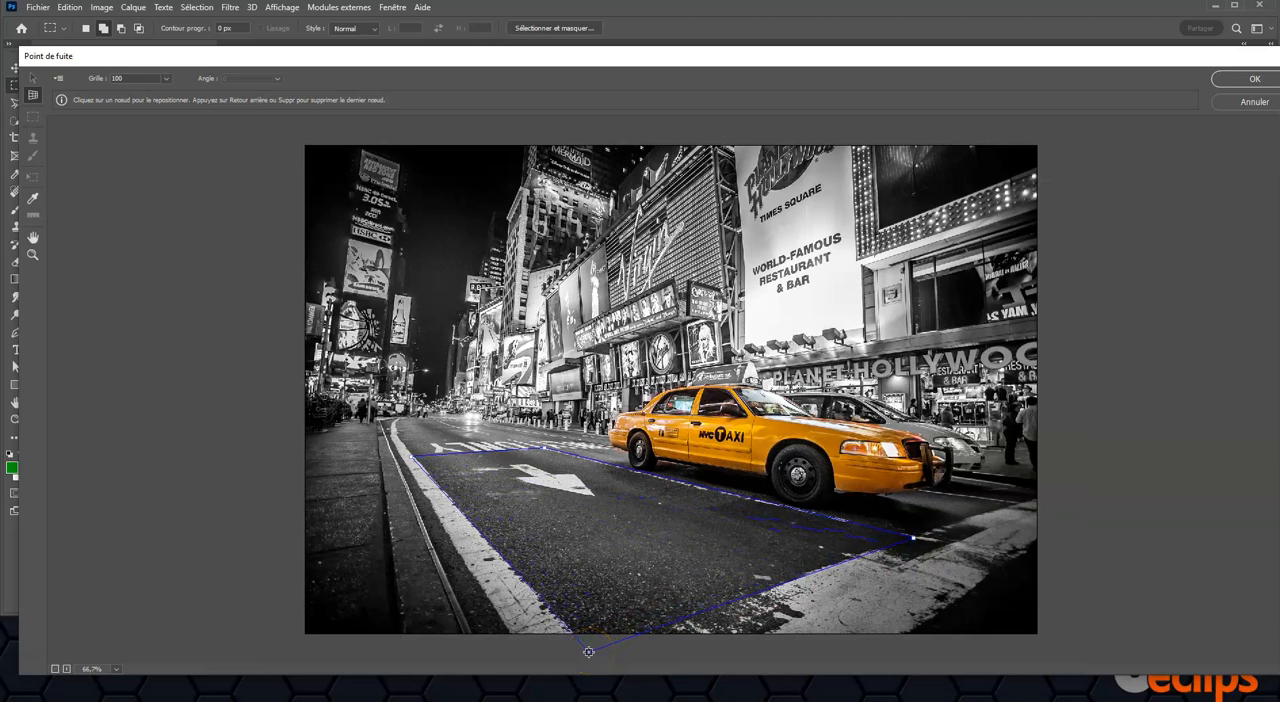
left_click(920, 623)
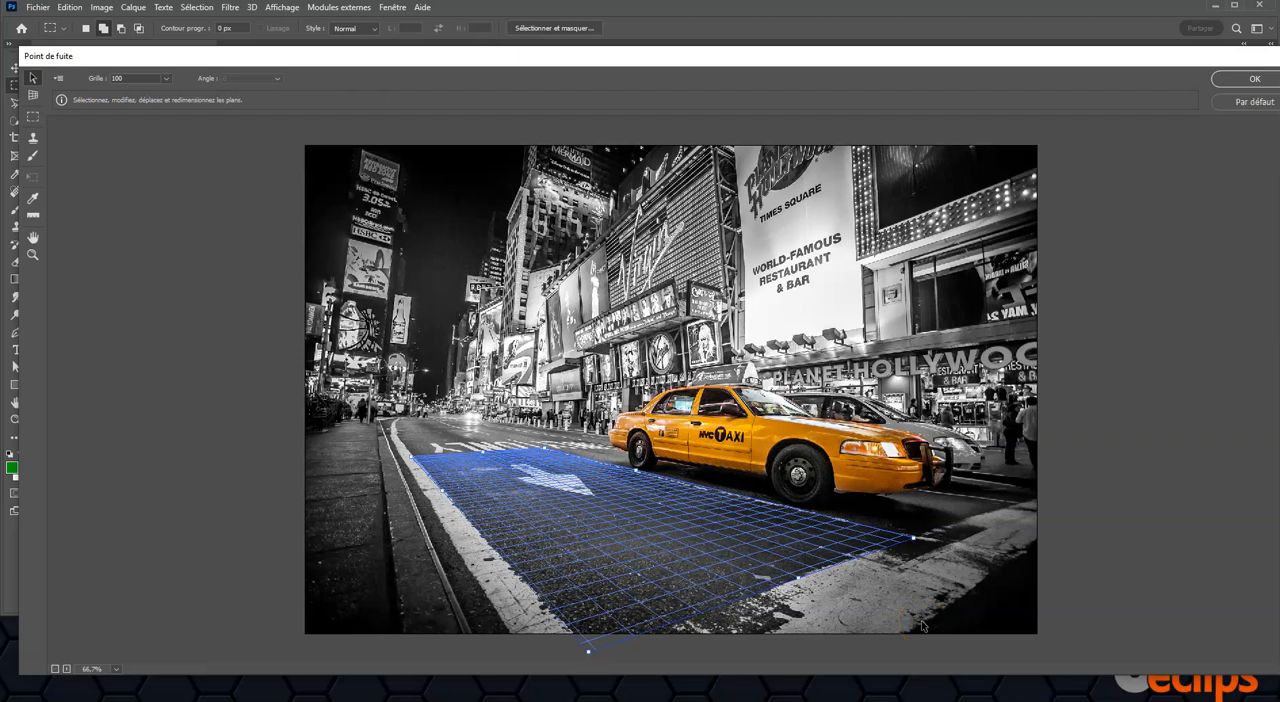
Step: Paste the STOP text into the perspective plane and transform it so the whole word fits across the lane near the crosswalk
key("ctrl+v")
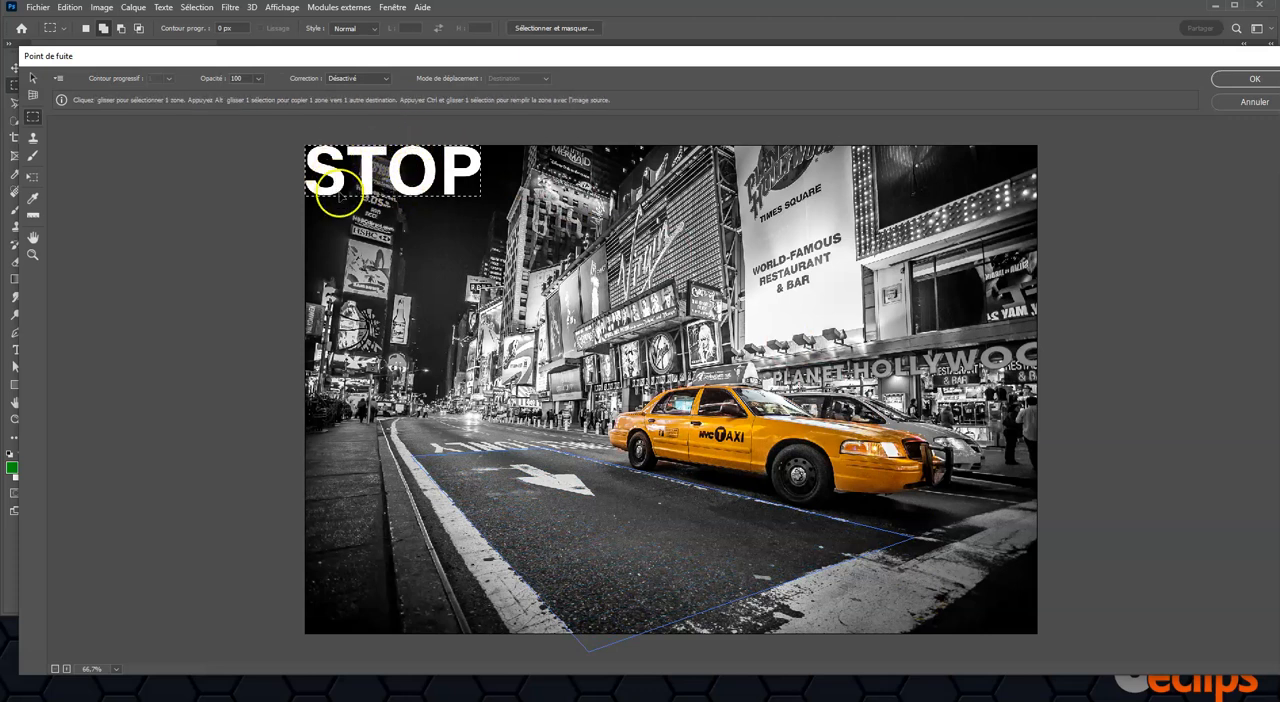
left_click_drag(395, 158, 665, 510)
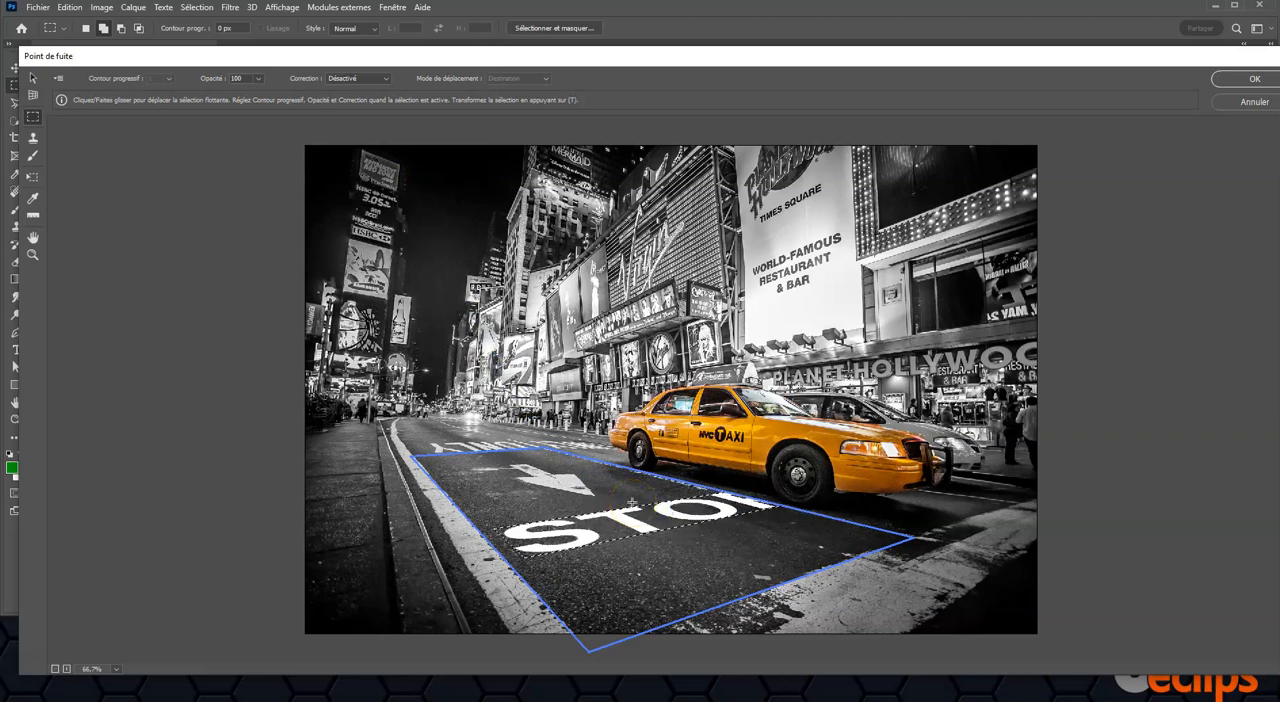
key("t")
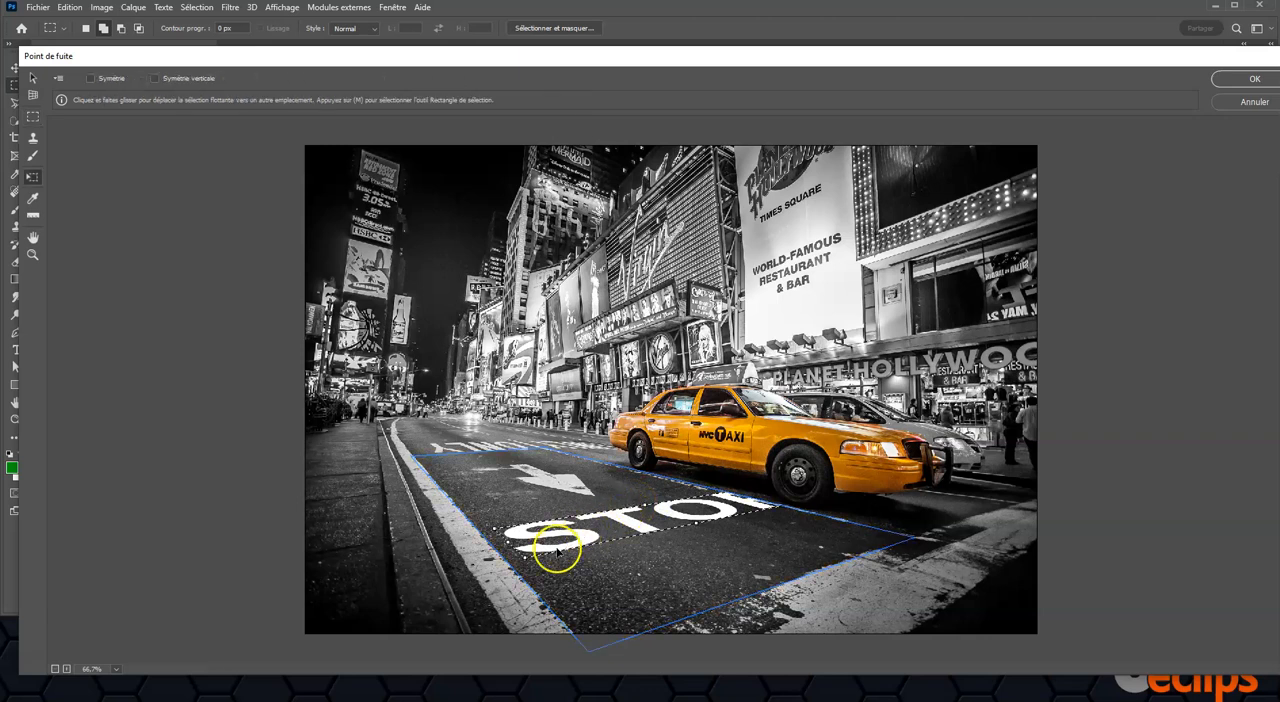
left_click_drag(522, 558, 673, 555)
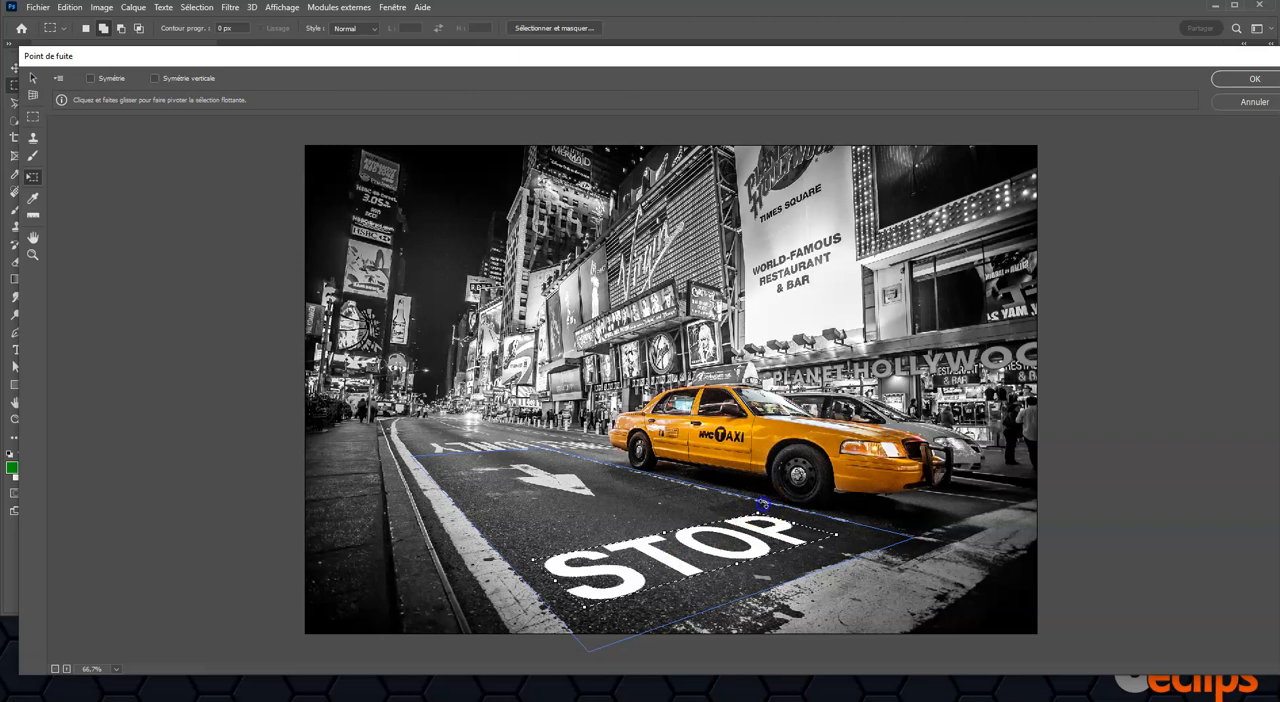
Step: Rotate the STOP text half a turn within the plane so it reads from the taxi's side, and apply the filter
left_click_drag(774, 519, 772, 562)
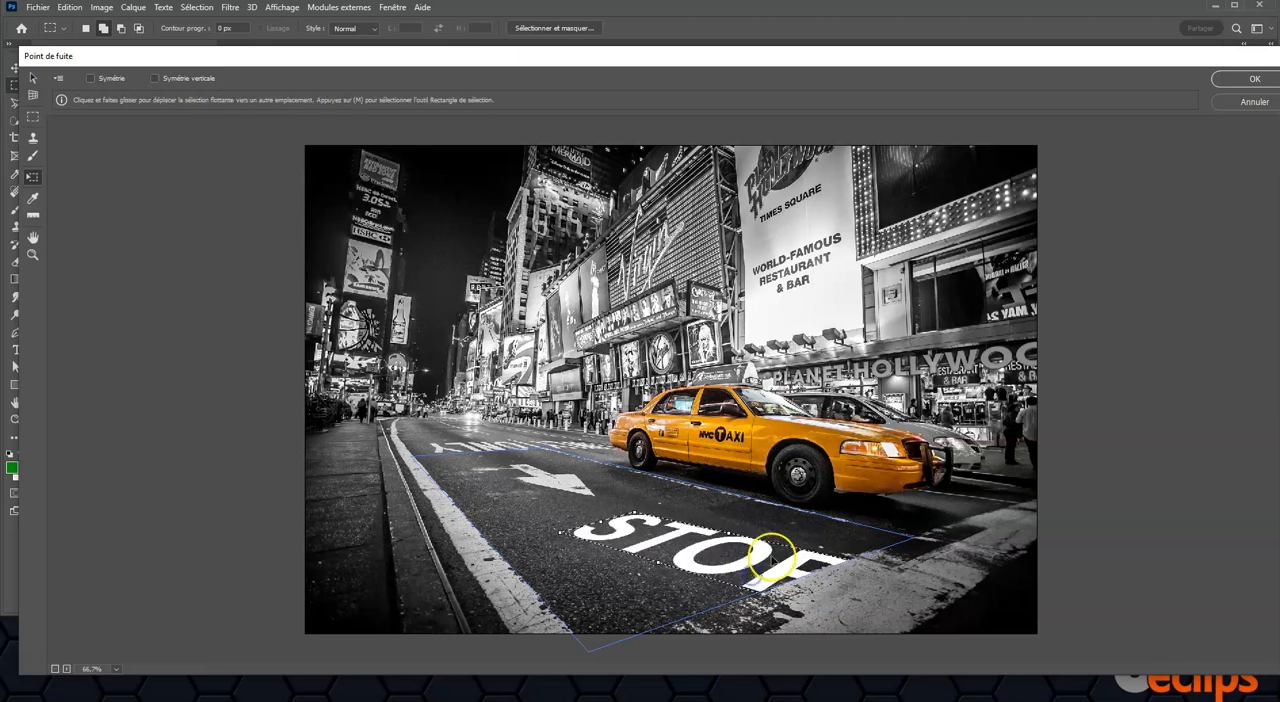
left_click_drag(647, 487, 822, 564)
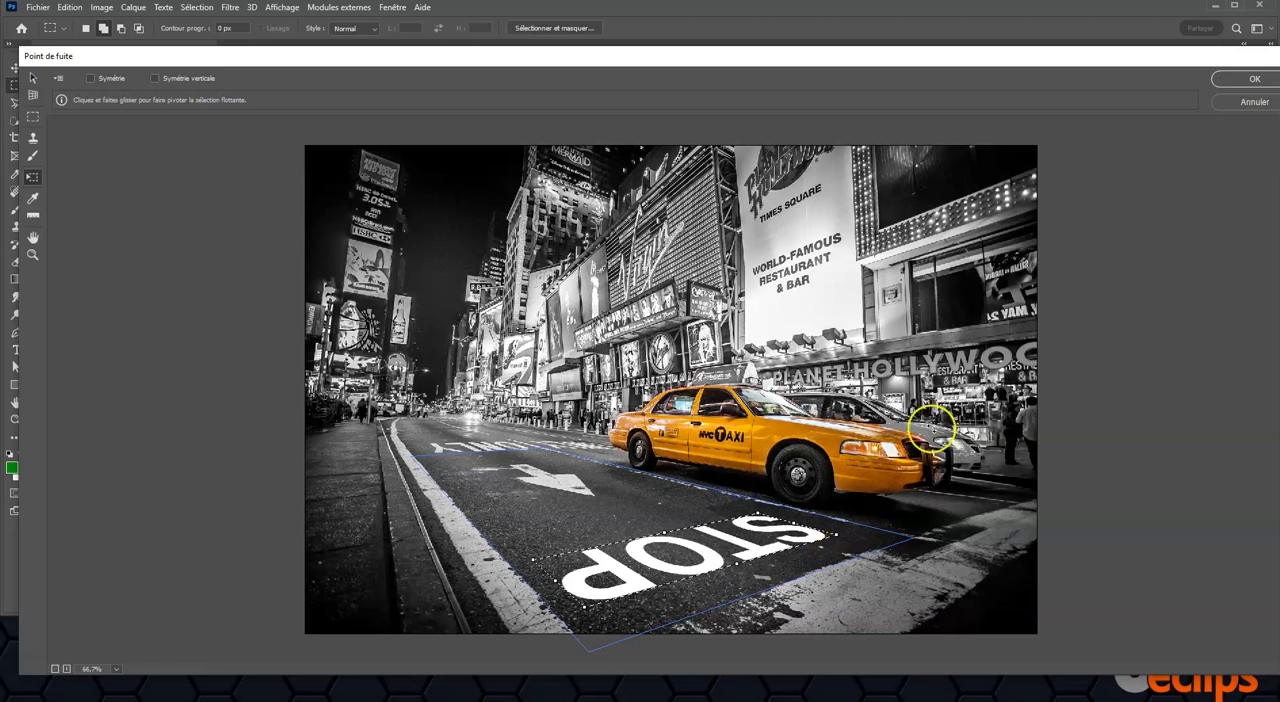
left_click(1231, 84)
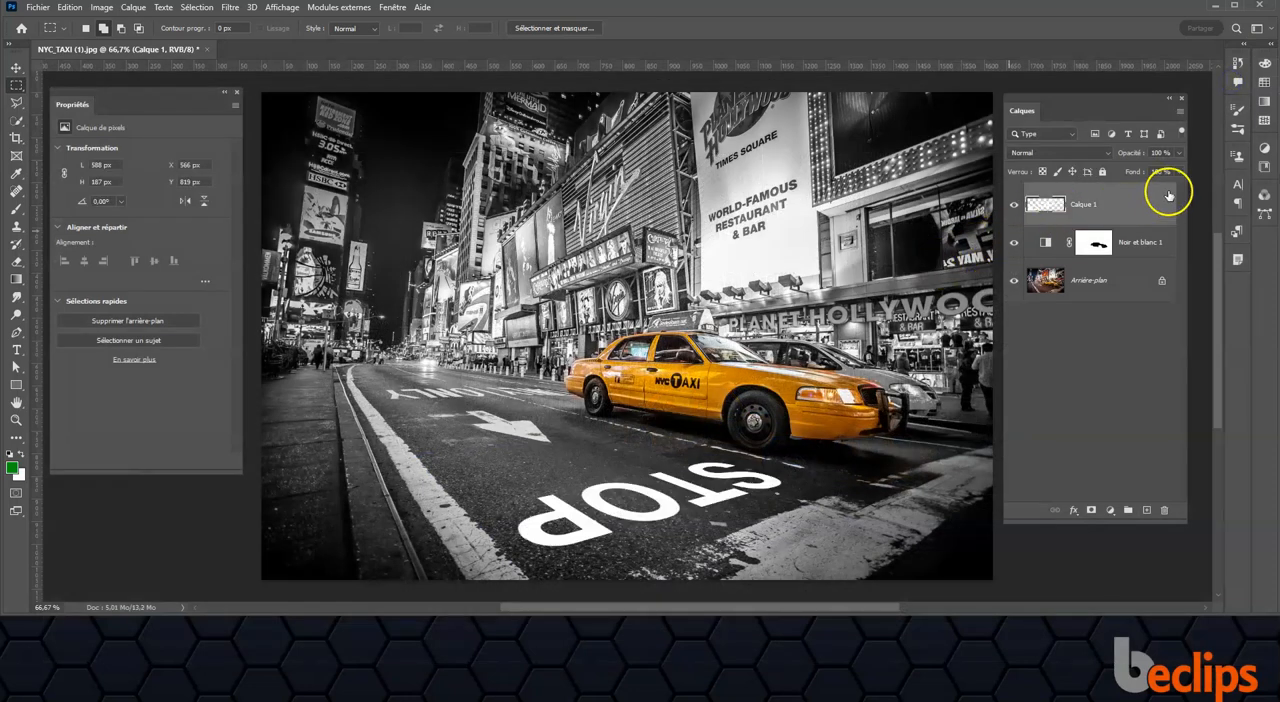
Step: Lower the opacity of the STOP layer, Calque 1, to 84 %
left_click(1179, 153)
left_click_drag(1162, 172, 1168, 172)
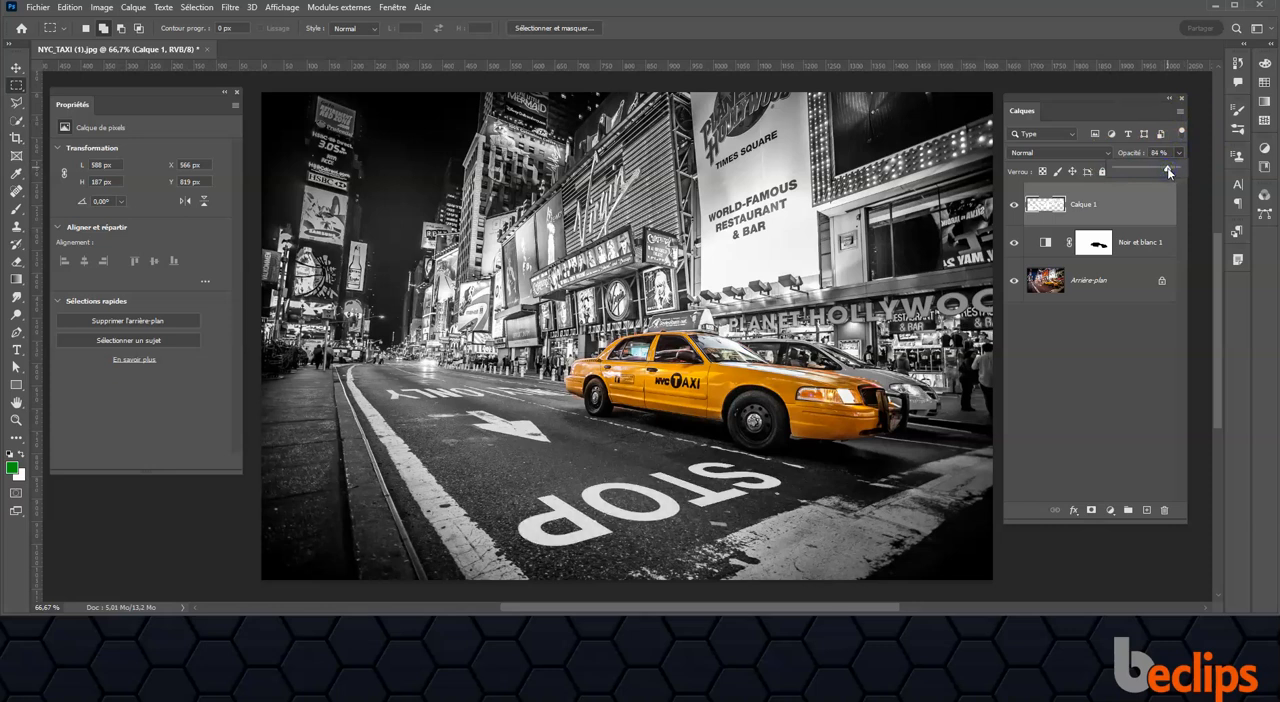